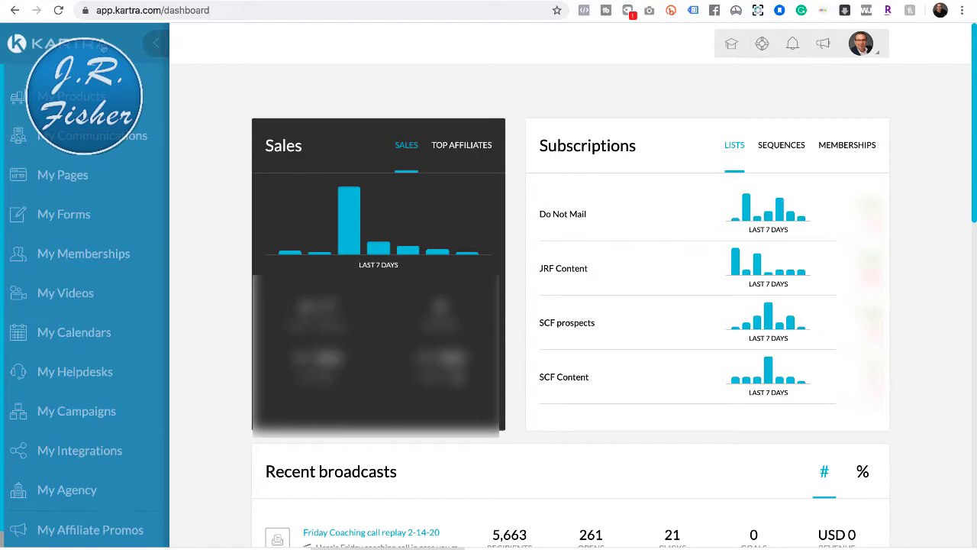
# Step: Open the list of pages and filter it by the SCF Free CC Knife category
pyautogui.click(65, 181)
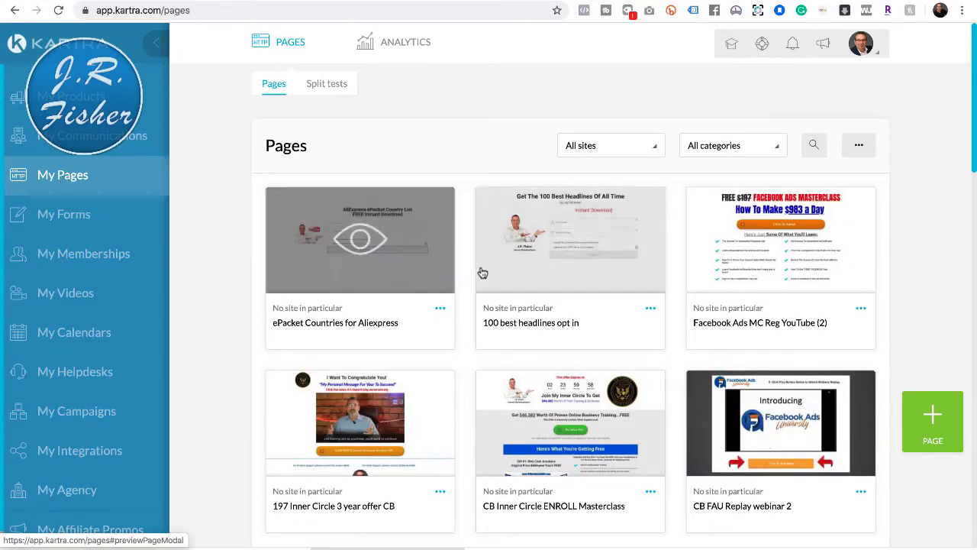
pyautogui.scroll(-2, 560, 291)
pyautogui.scroll(2, 561, 290)
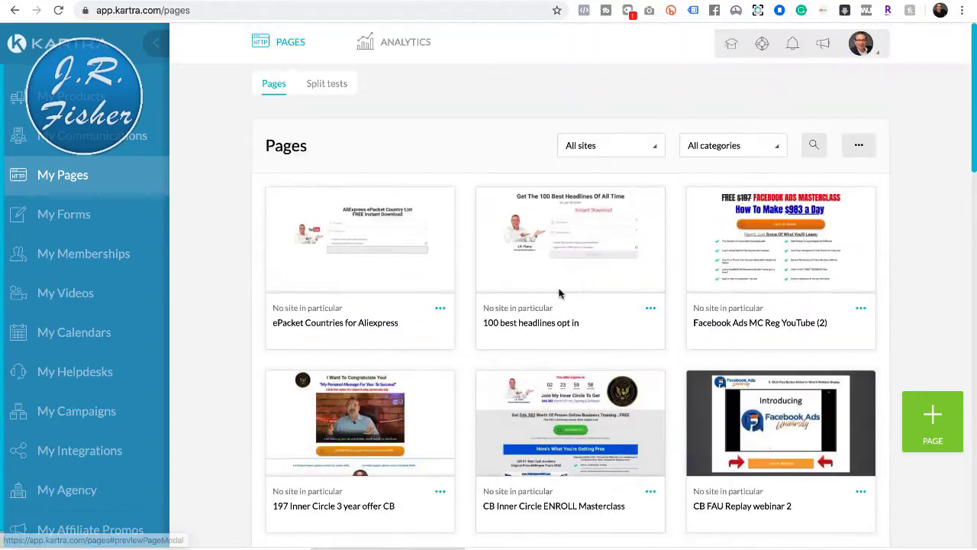
pyautogui.click(716, 149)
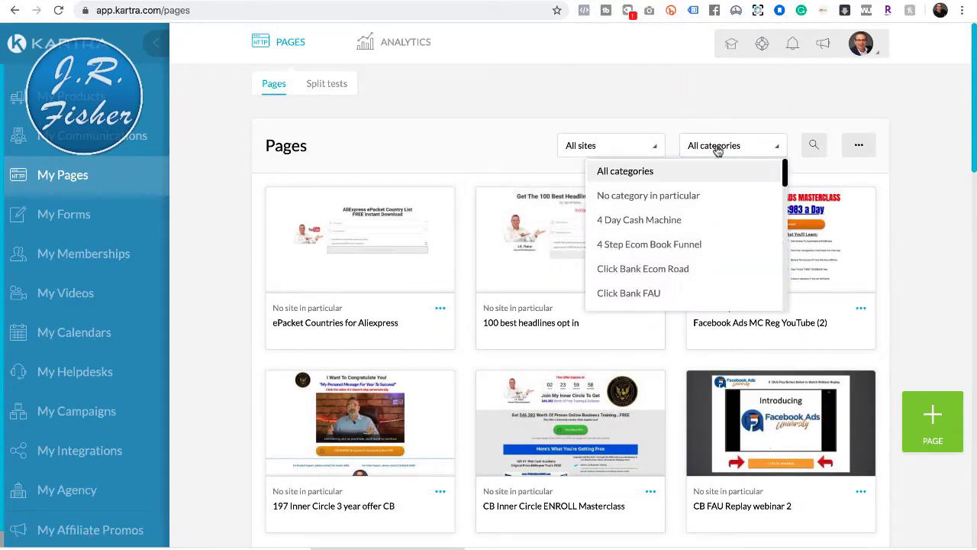
pyautogui.scroll(-3, 720, 238)
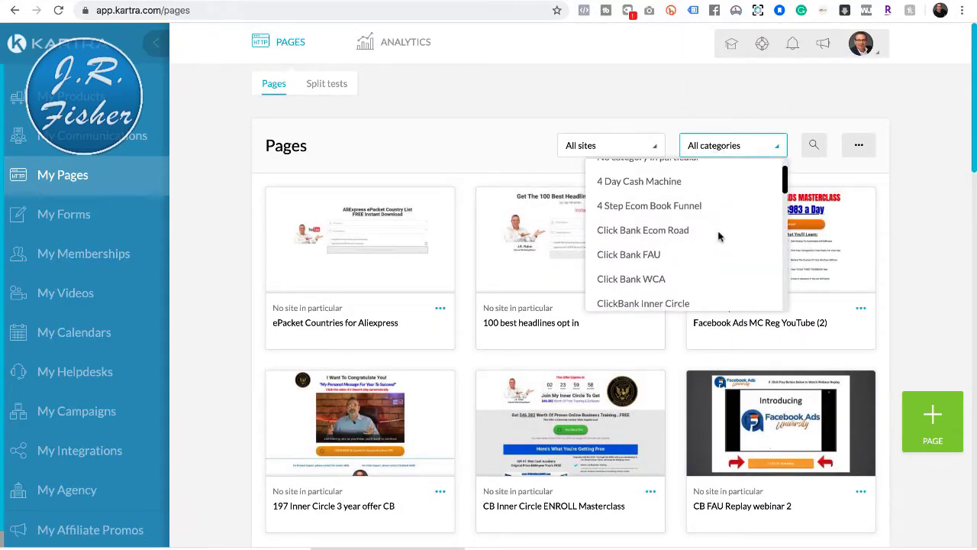
pyautogui.scroll(-5, 720, 237)
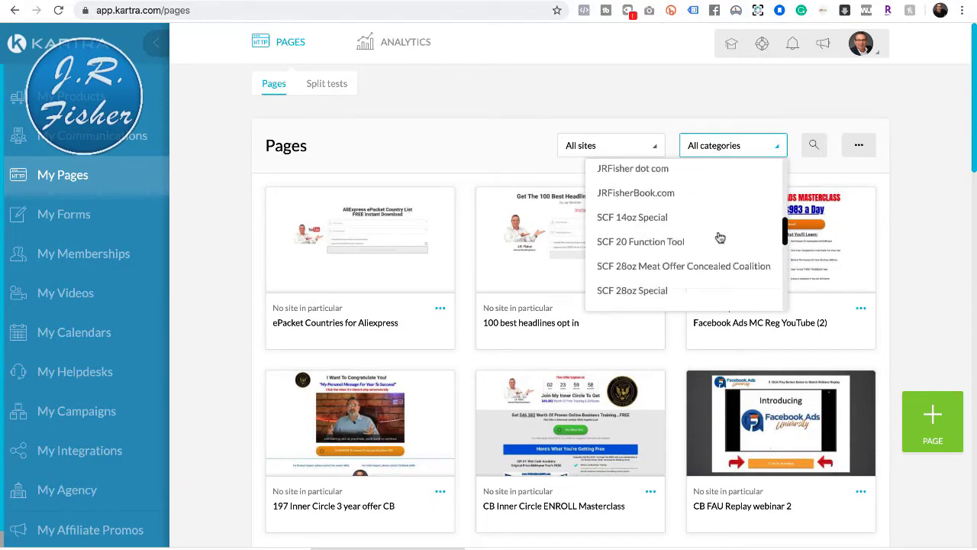
pyautogui.scroll(-2, 717, 240)
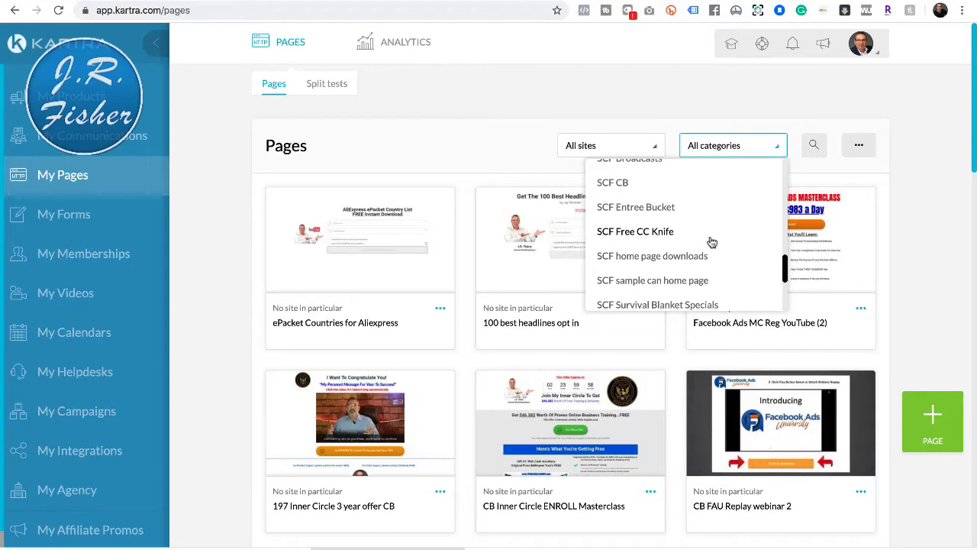
pyautogui.click(647, 235)
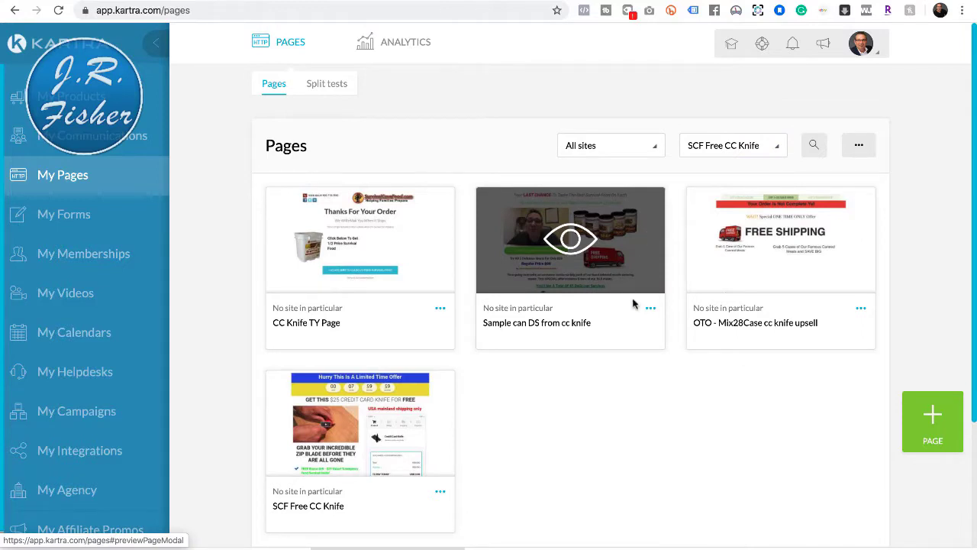
# Step: Open the SCF Free CC Knife page in the page builder, keeping its name, category and site settings
pyautogui.scroll(-3, 603, 445)
pyautogui.scroll(-1, 603, 447)
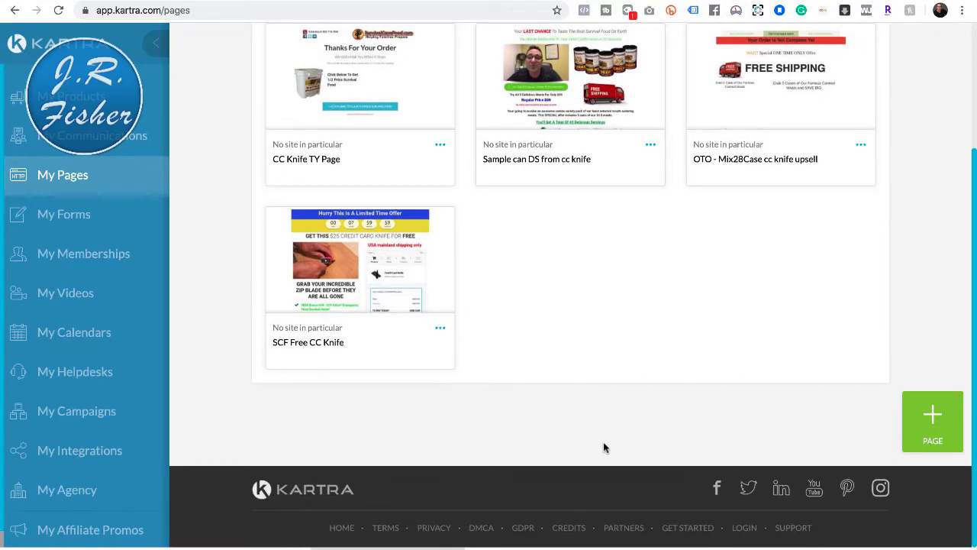
pyautogui.click(439, 331)
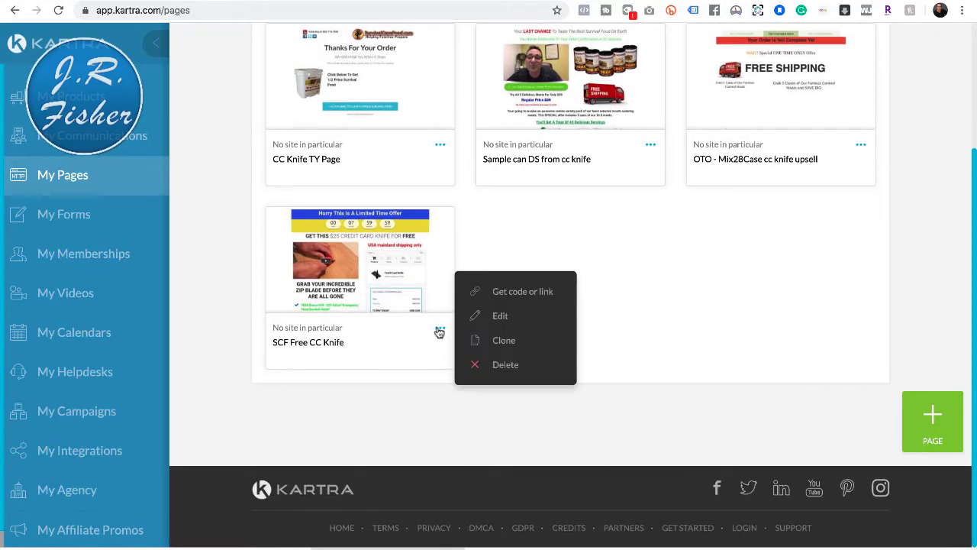
pyautogui.click(489, 323)
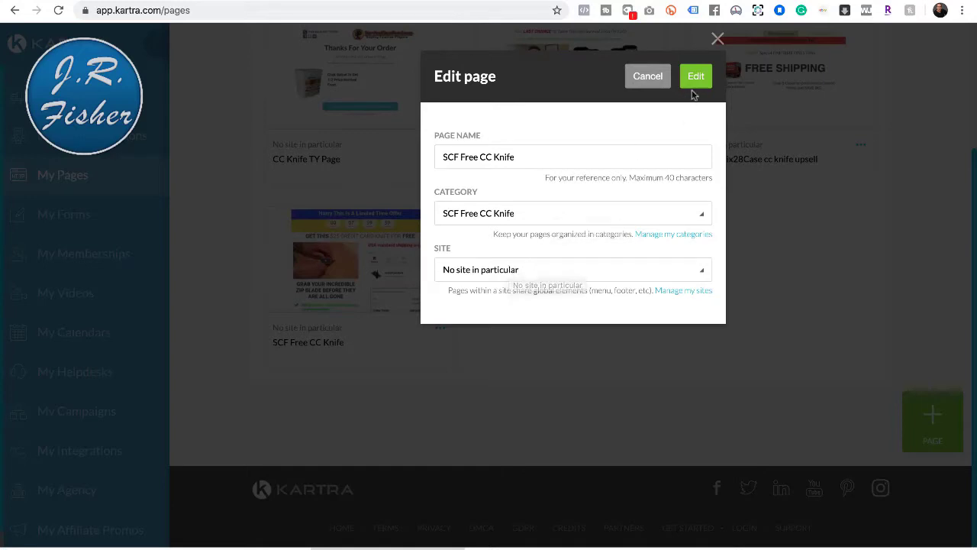
pyautogui.click(494, 279)
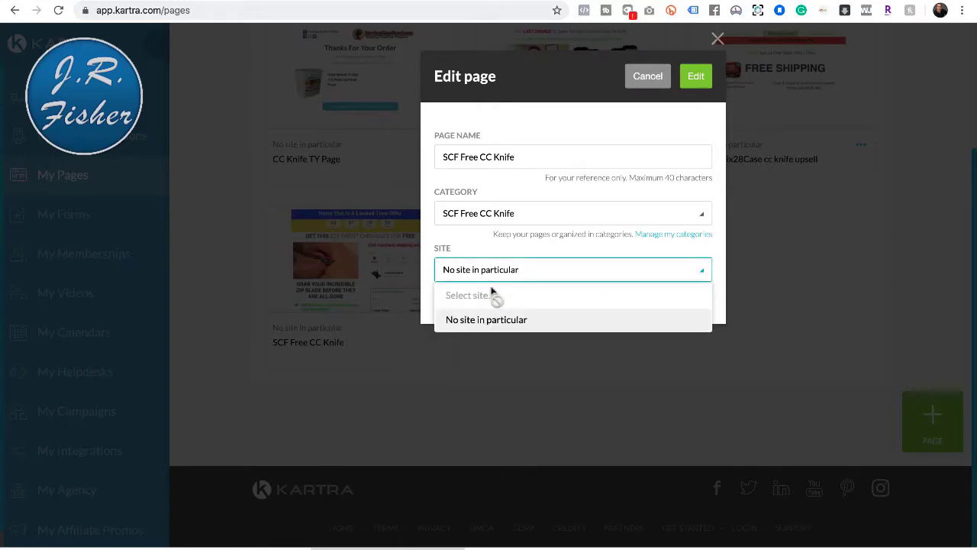
pyautogui.click(517, 273)
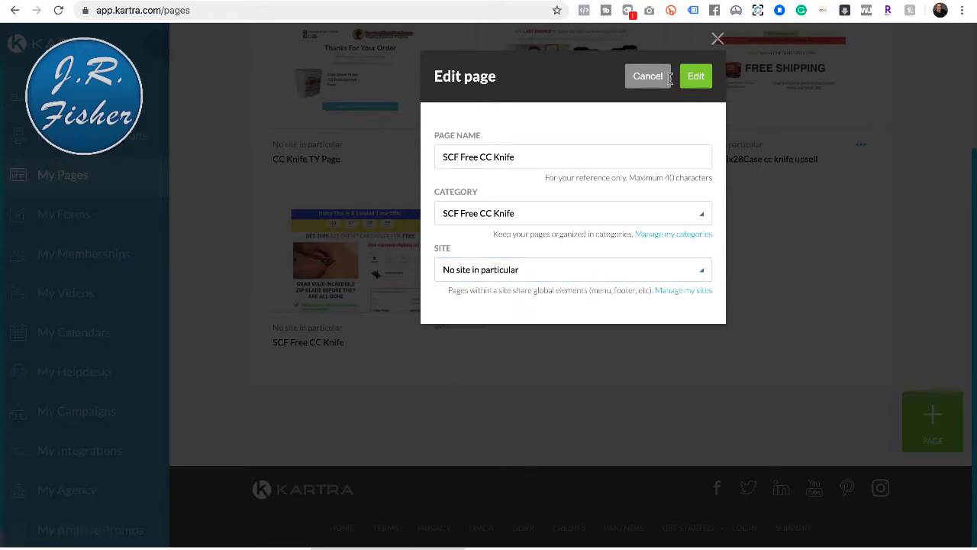
pyautogui.click(697, 80)
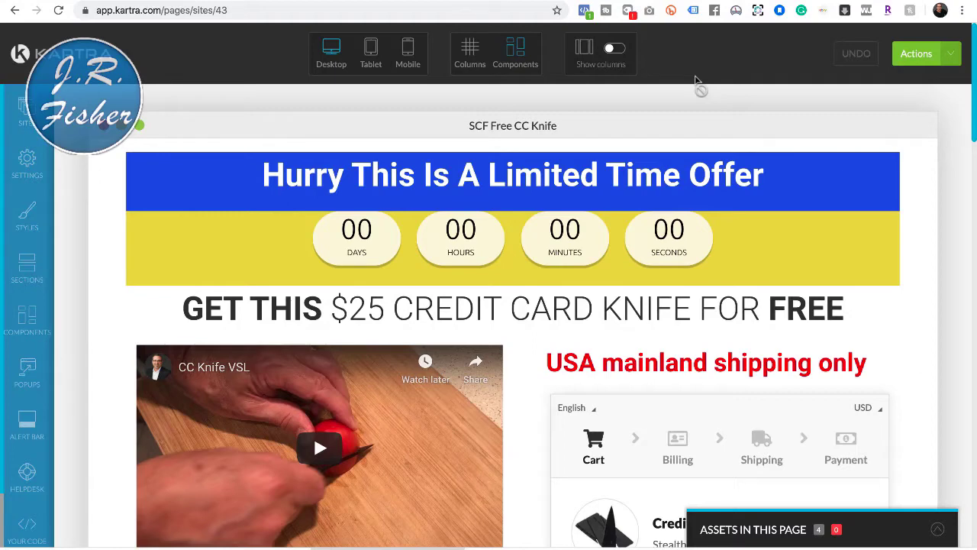
# Step: Examine the sales page's headline, product video and embedded checkout form with its shipping offers
pyautogui.scroll(-3, 695, 80)
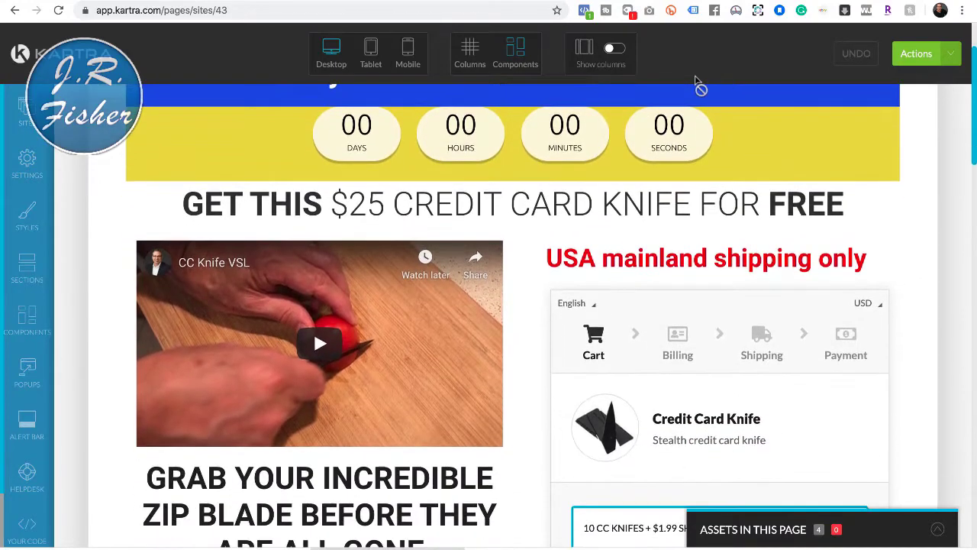
pyautogui.scroll(-1, 792, 135)
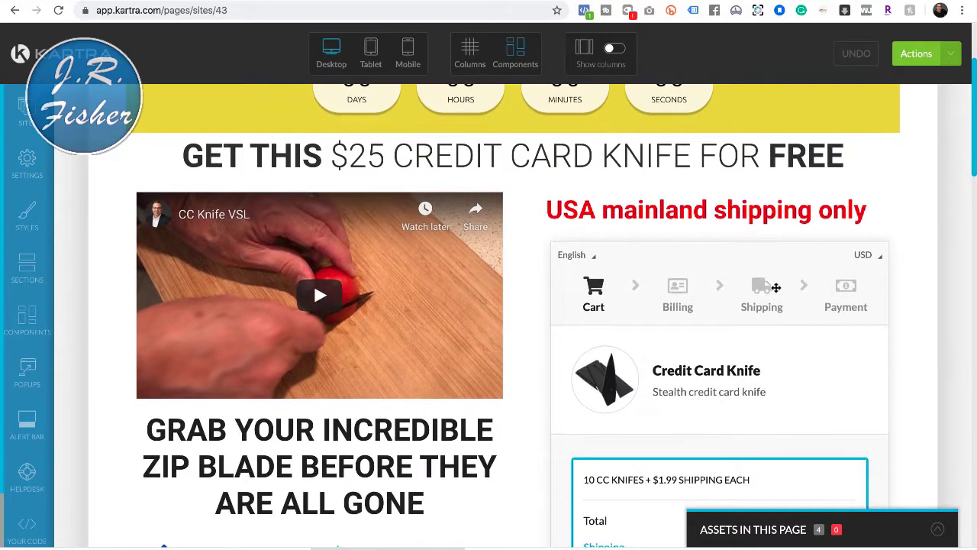
pyautogui.moveTo(358, 254)
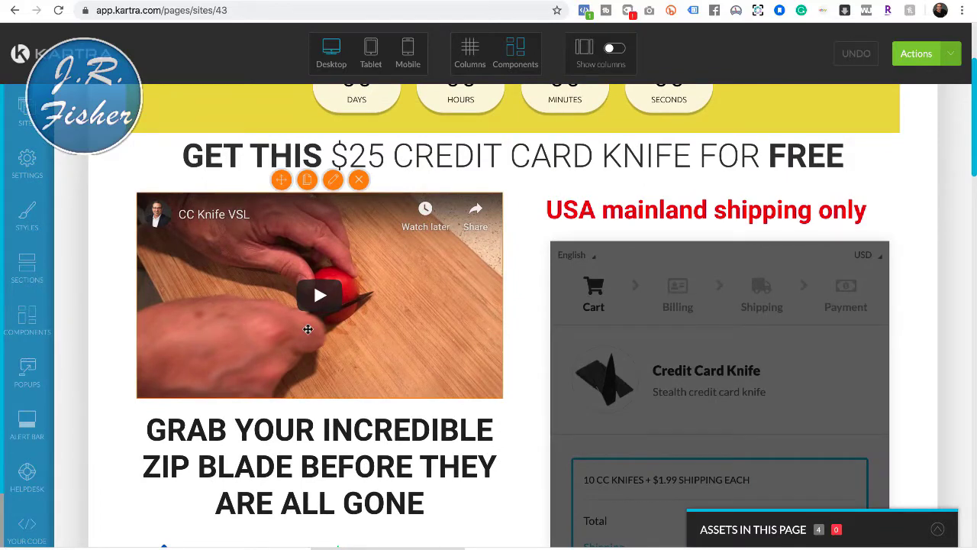
pyautogui.scroll(-3, 308, 328)
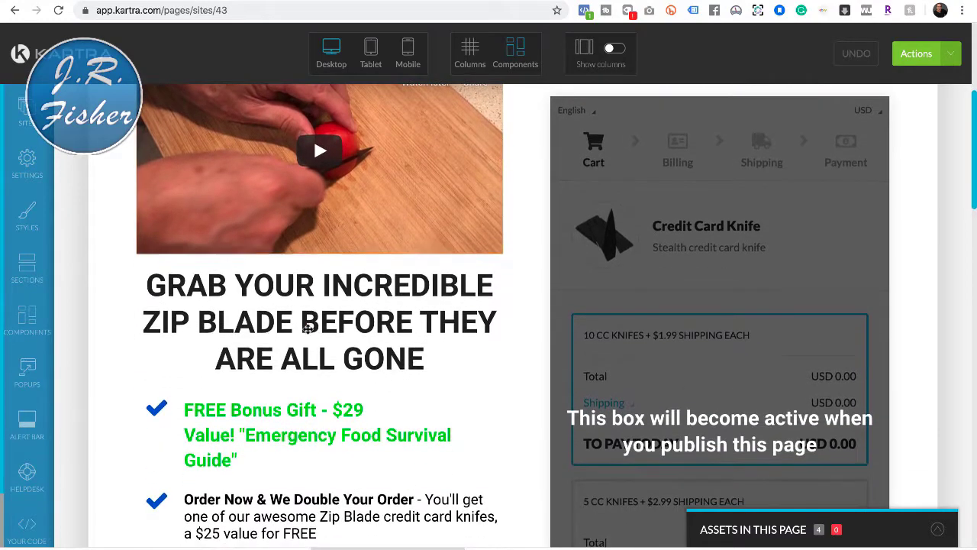
pyautogui.moveTo(840, 223)
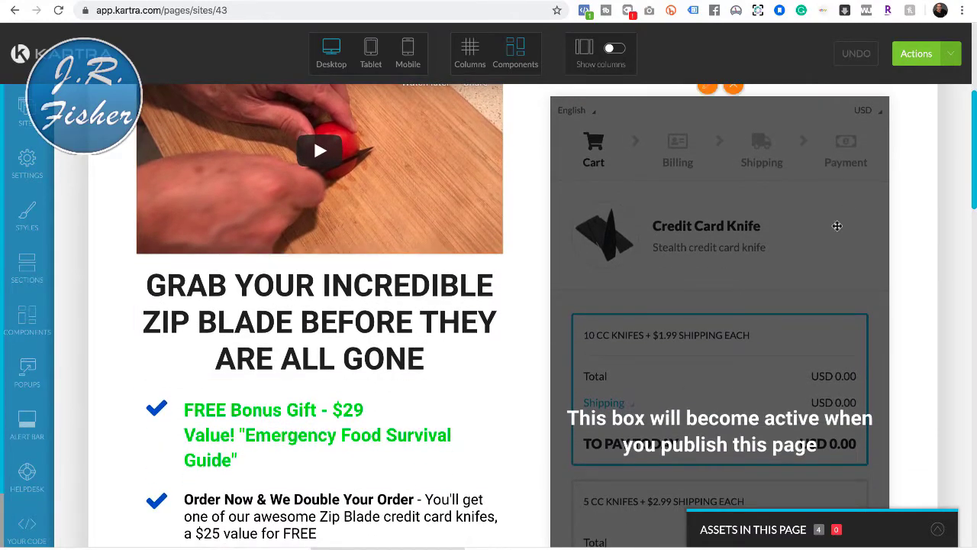
pyautogui.scroll(2, 837, 226)
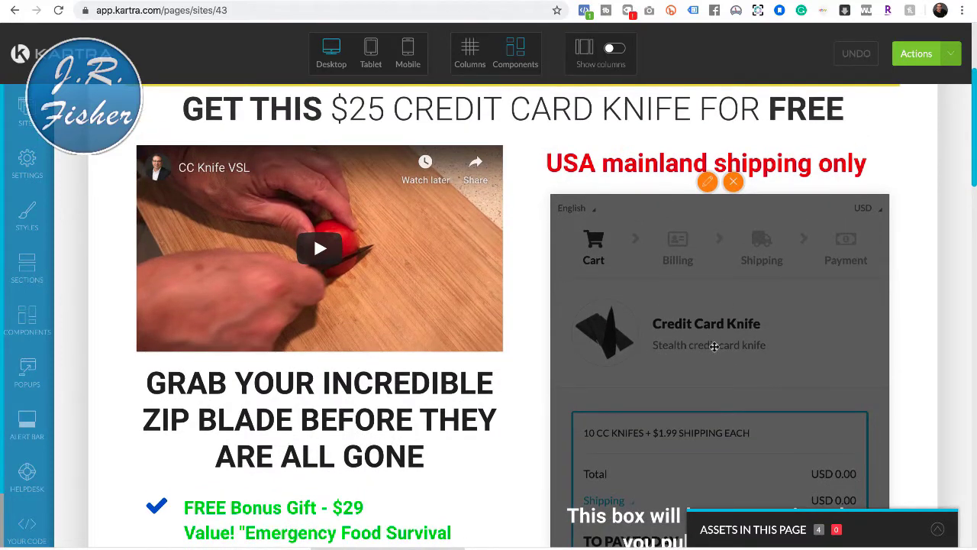
pyautogui.scroll(-2, 714, 346)
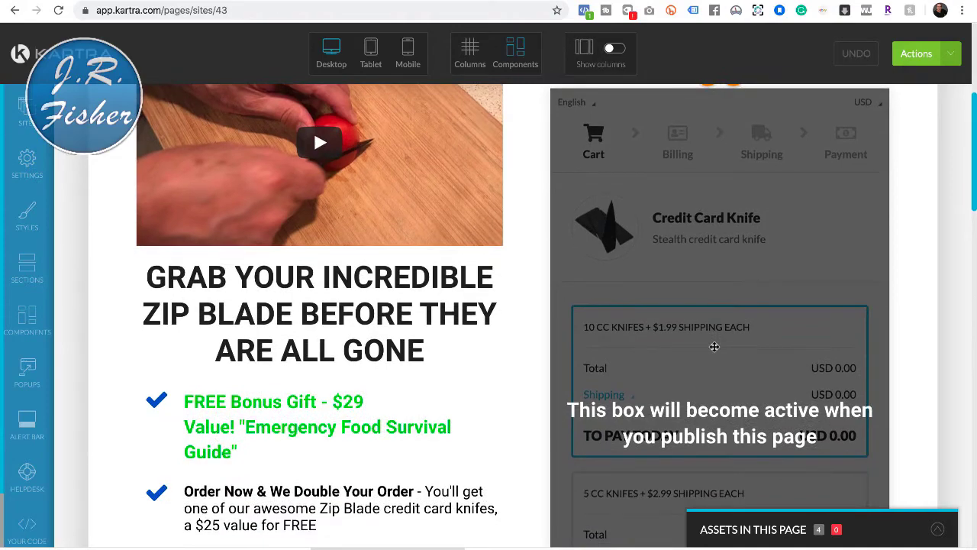
pyautogui.scroll(-6, 714, 346)
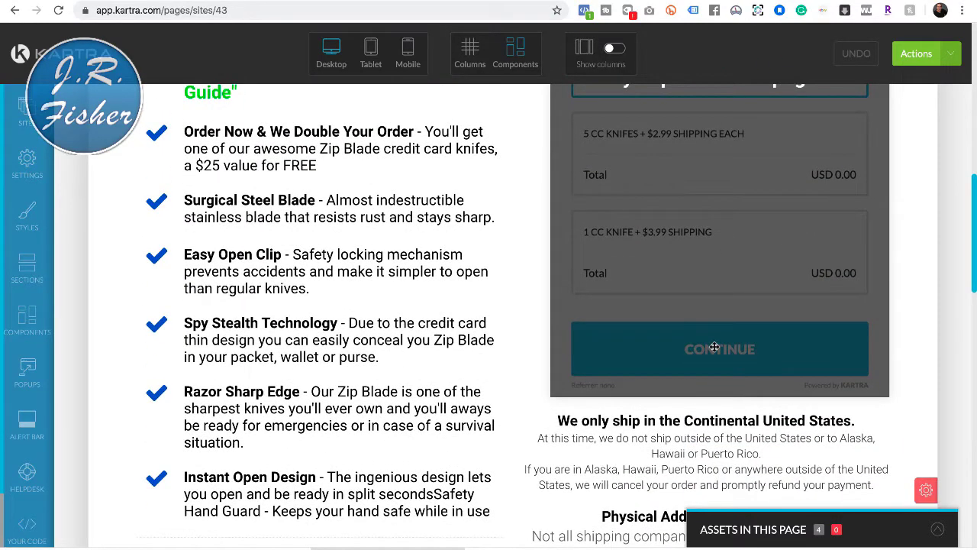
pyautogui.scroll(-2, 365, 357)
pyautogui.scroll(5, 364, 357)
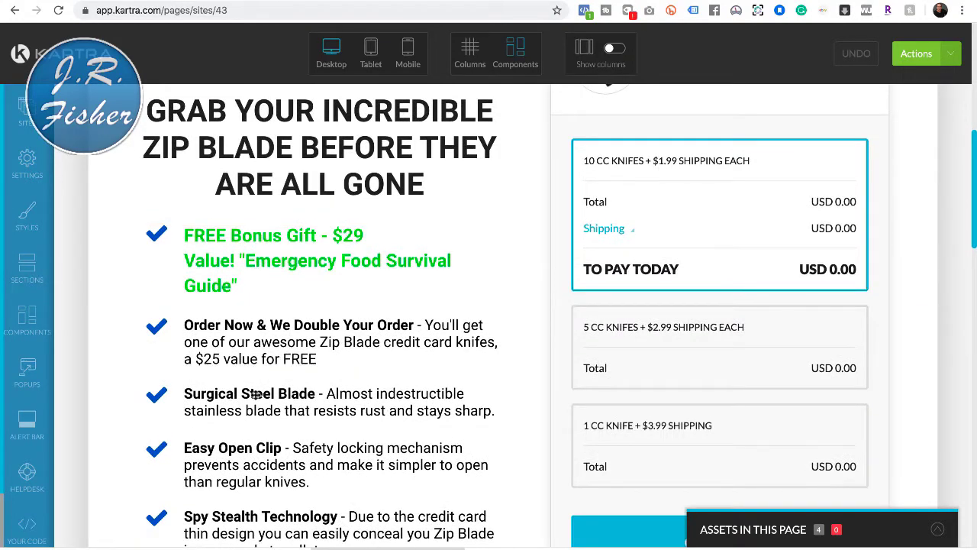
# Step: Review the benefit list, money-back guarantee, bonus guide, second video and customer testimonials further down the page
pyautogui.scroll(-1, 257, 401)
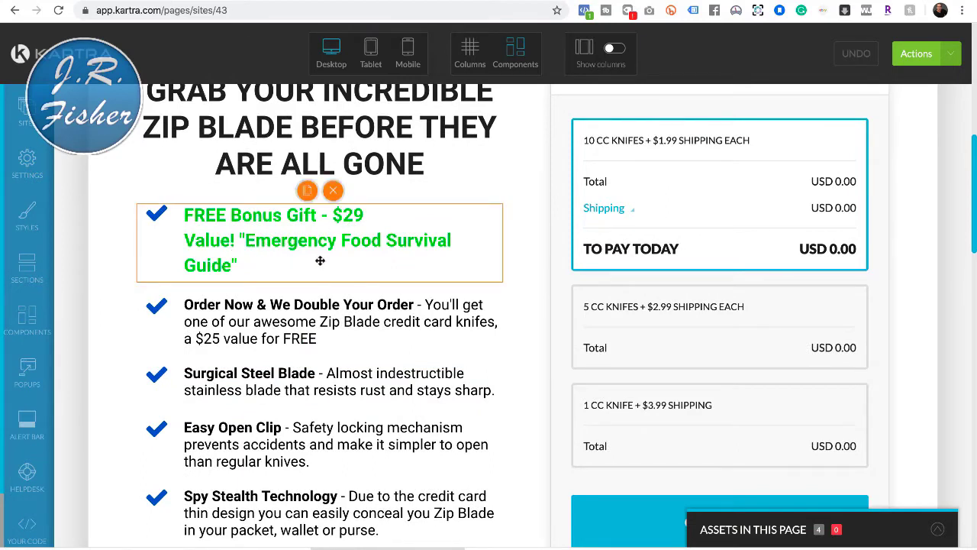
pyautogui.scroll(-5, 372, 282)
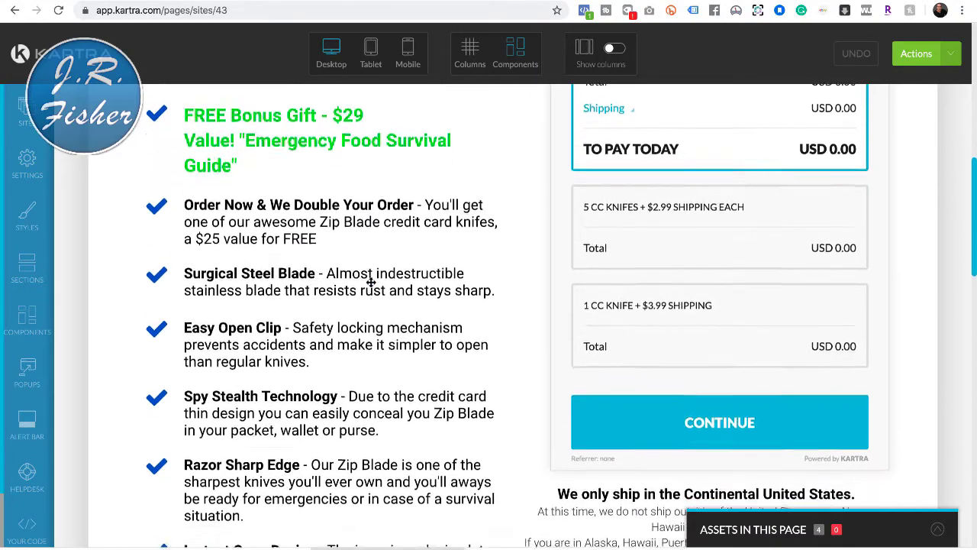
pyautogui.scroll(-2, 371, 281)
pyautogui.scroll(-10, 371, 282)
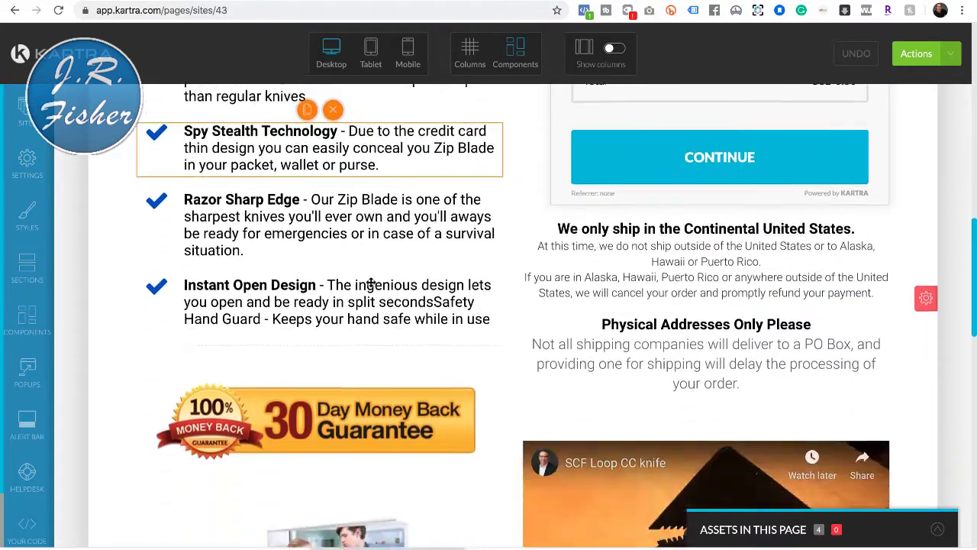
pyautogui.scroll(-10, 371, 282)
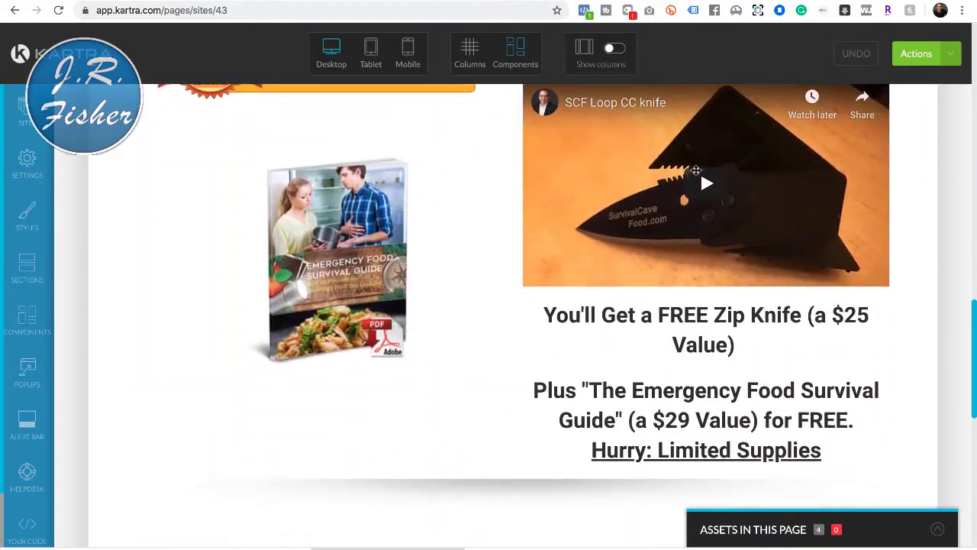
pyautogui.scroll(-5, 508, 290)
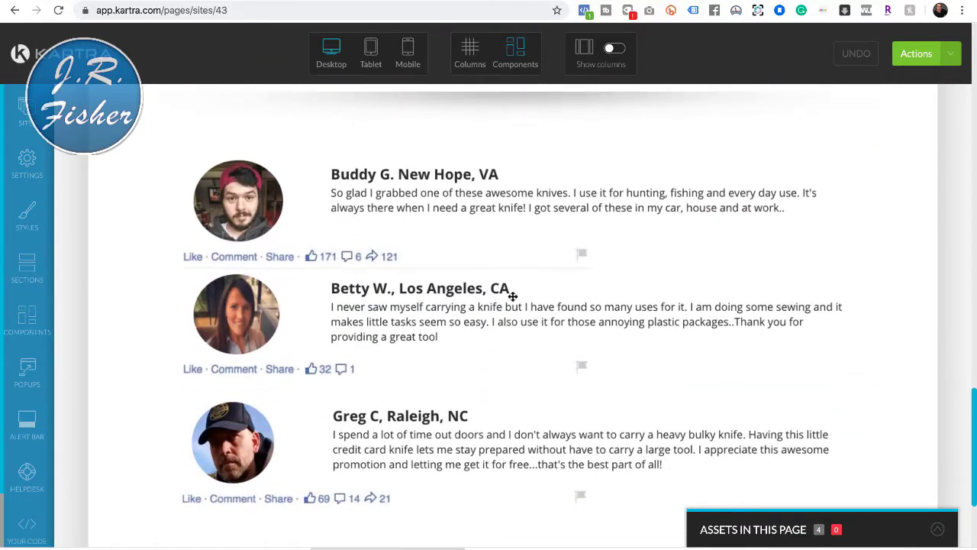
# Step: Return to the Credit Card Knife checkout form, open its configuration and inspect its margin settings
pyautogui.scroll(20, 513, 297)
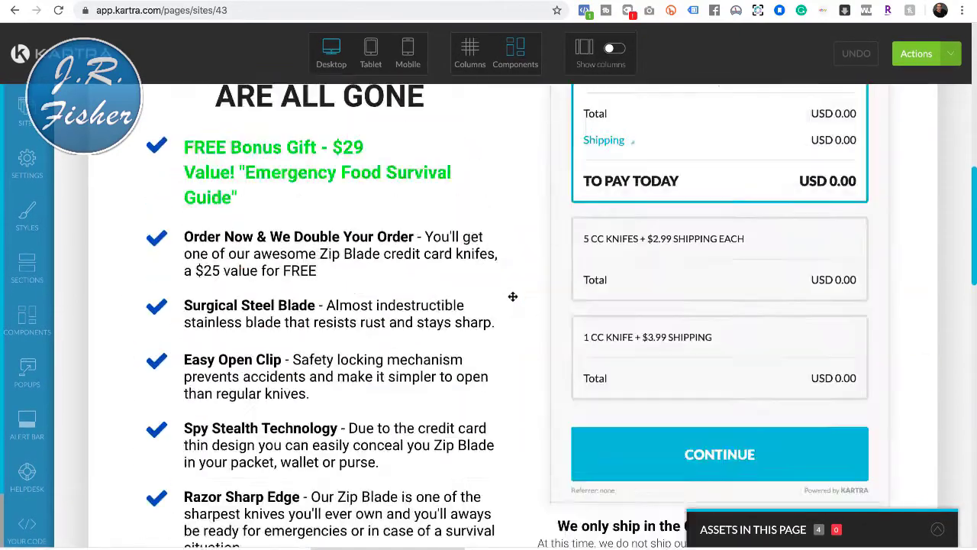
pyautogui.scroll(-7, 512, 296)
pyautogui.scroll(1, 513, 297)
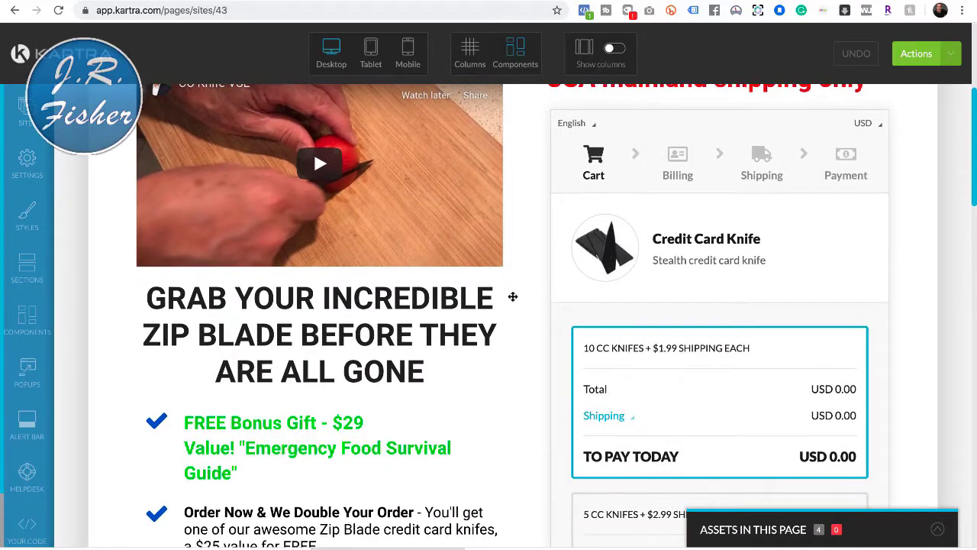
pyautogui.scroll(2, 769, 261)
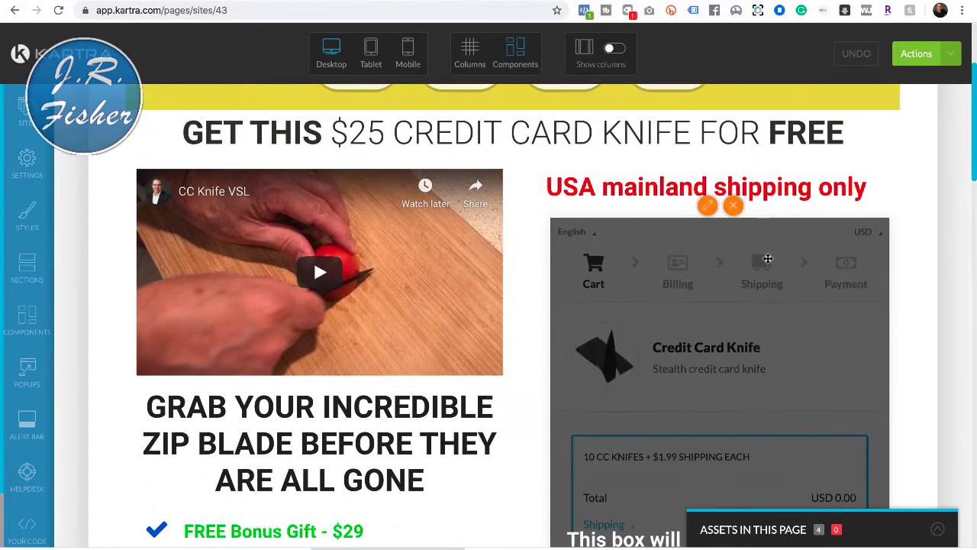
pyautogui.click(707, 208)
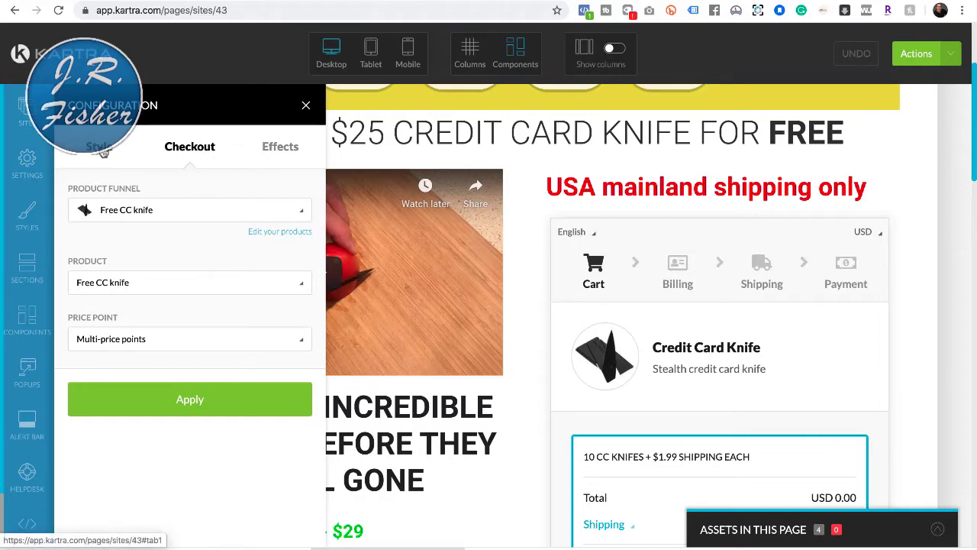
pyautogui.click(101, 149)
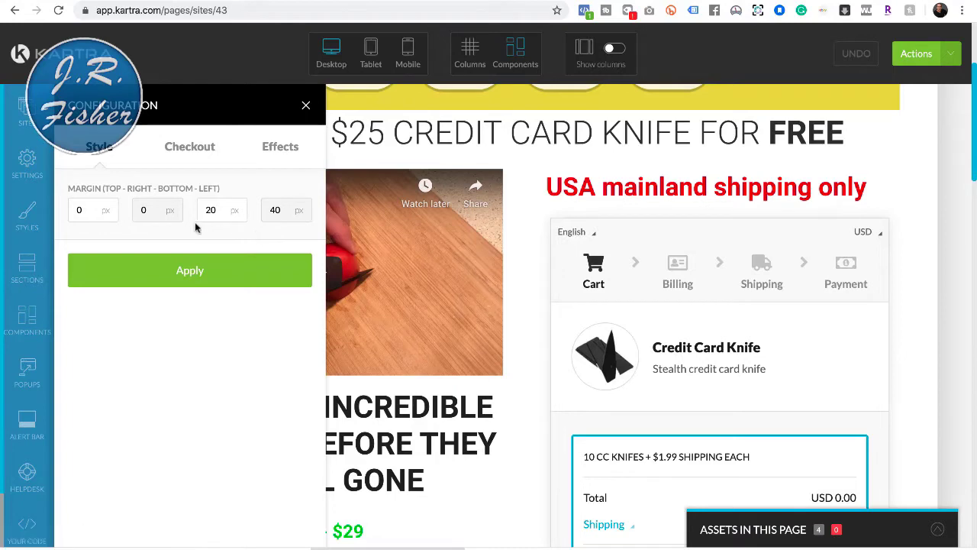
# Step: Show the checkout form's product settings and look through the available product funnels, keeping Free CC knife
pyautogui.click(195, 147)
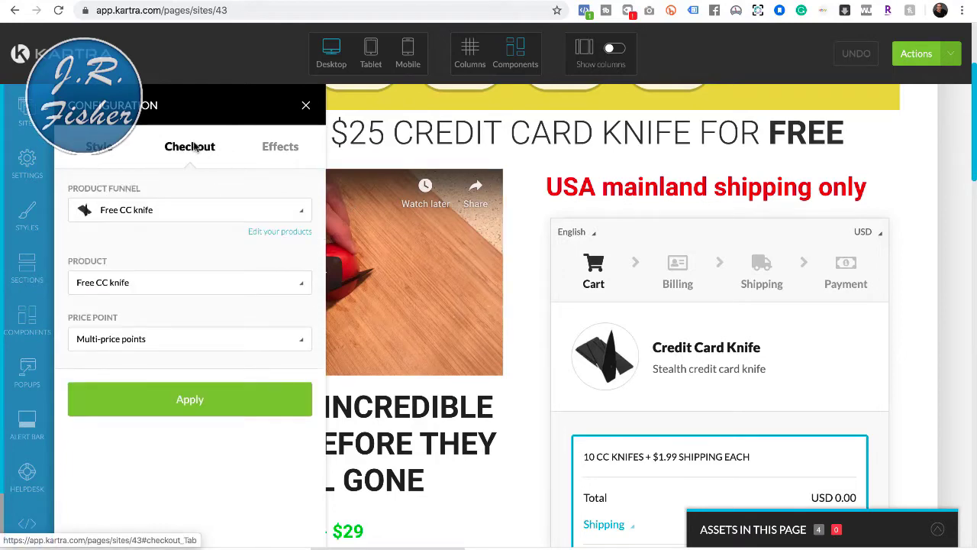
pyautogui.click(204, 213)
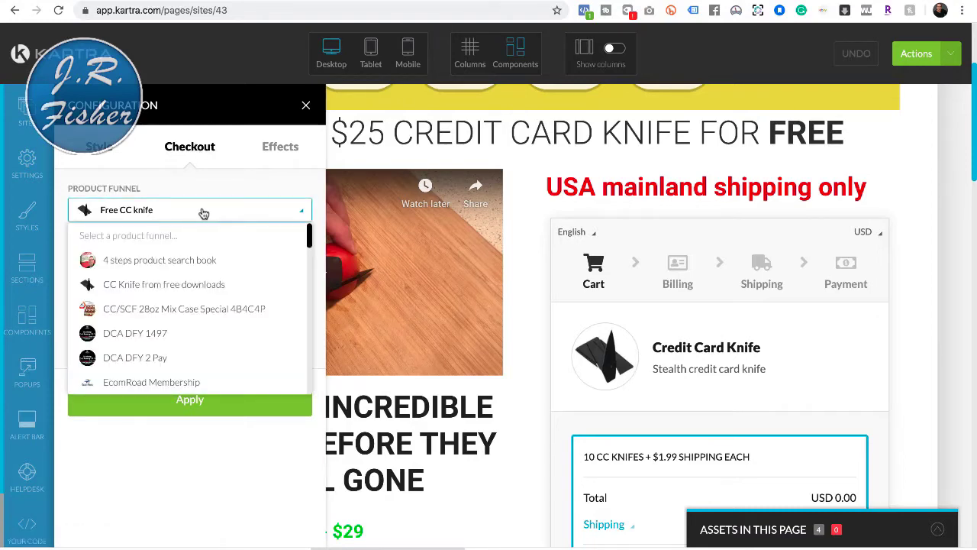
pyautogui.scroll(-3, 206, 307)
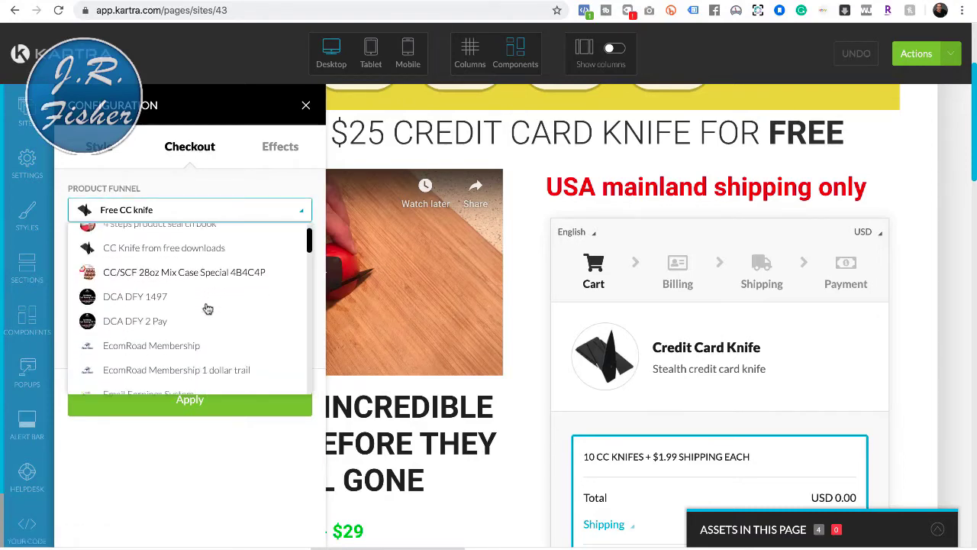
pyautogui.scroll(-6, 207, 308)
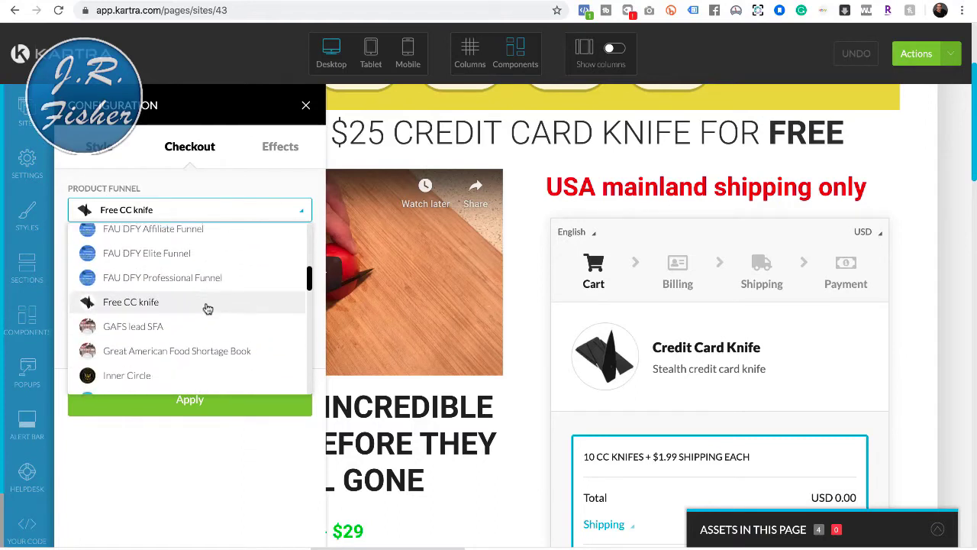
pyautogui.scroll(-10, 207, 308)
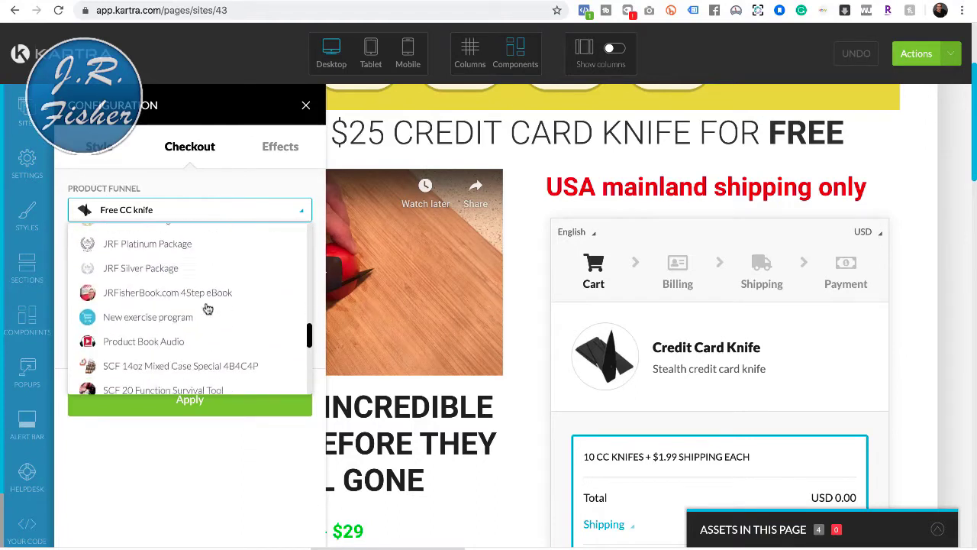
pyautogui.scroll(-2, 208, 309)
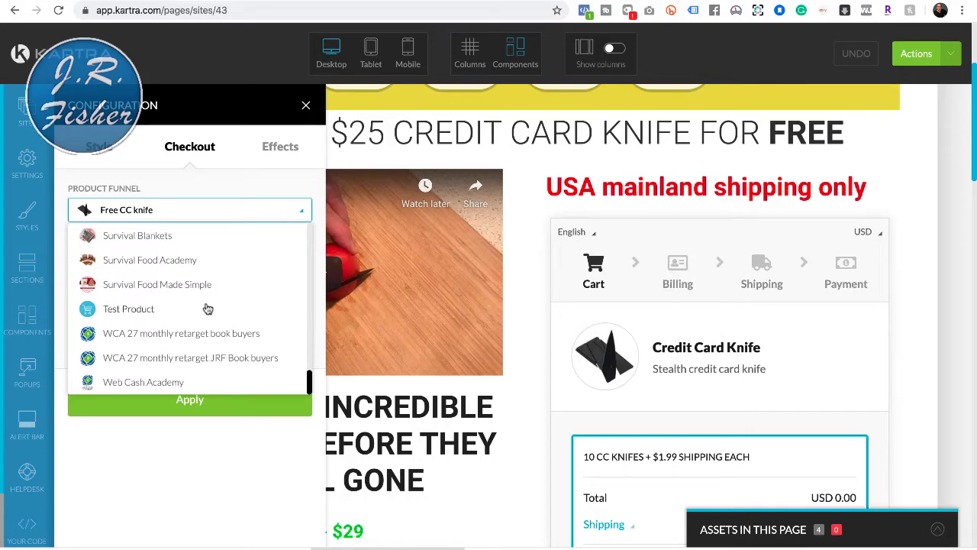
pyautogui.scroll(15, 208, 309)
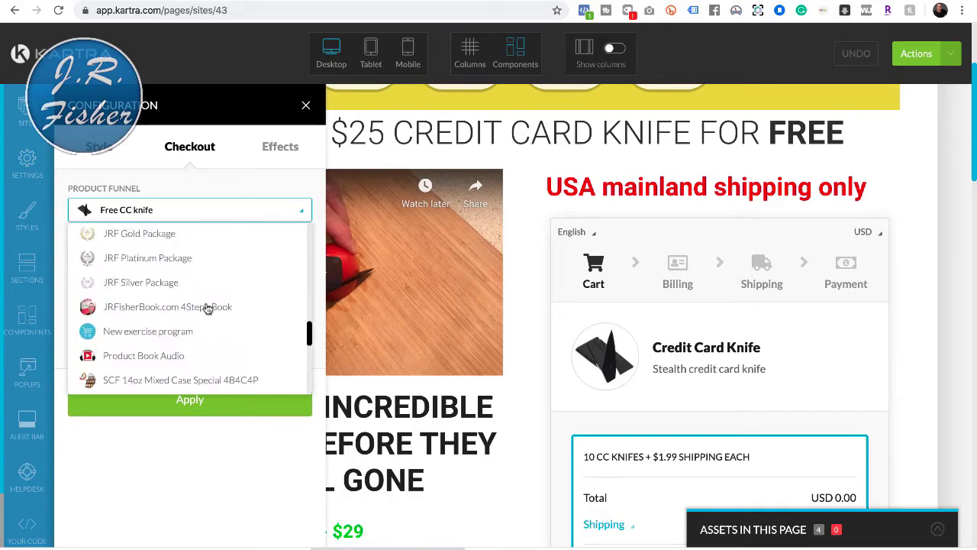
pyautogui.click(257, 186)
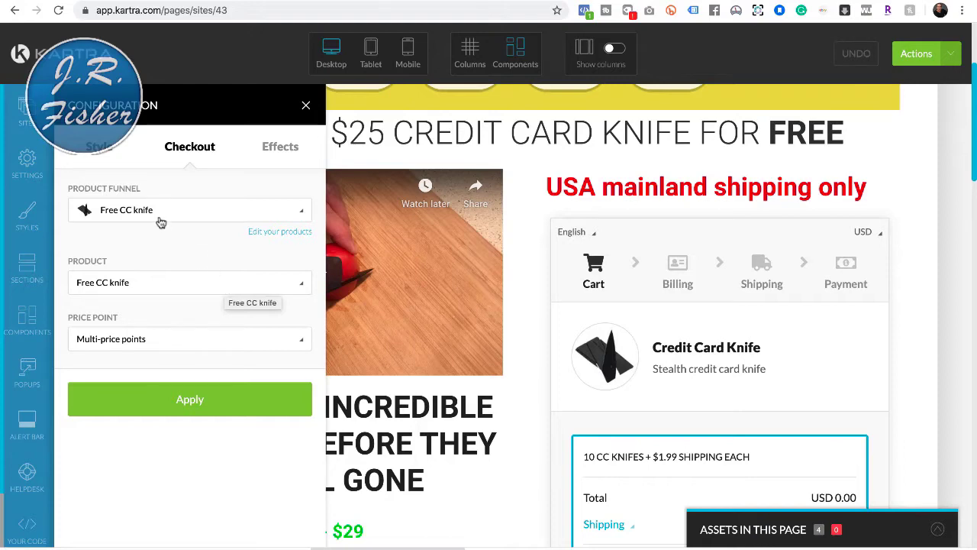
# Step: Inspect the product and price point choices, keeping Free CC knife and Multi-price points, and close the configuration
pyautogui.click(147, 283)
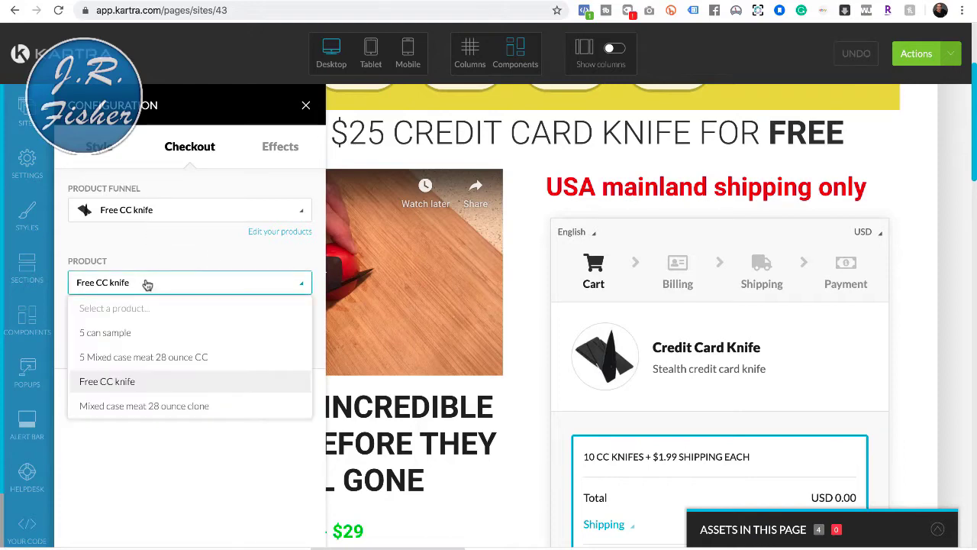
pyautogui.click(166, 245)
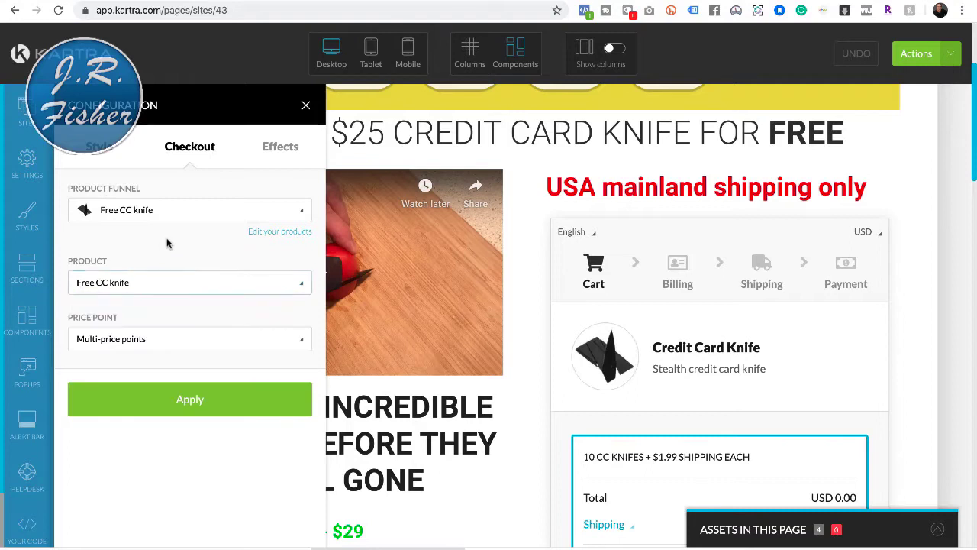
pyautogui.click(134, 343)
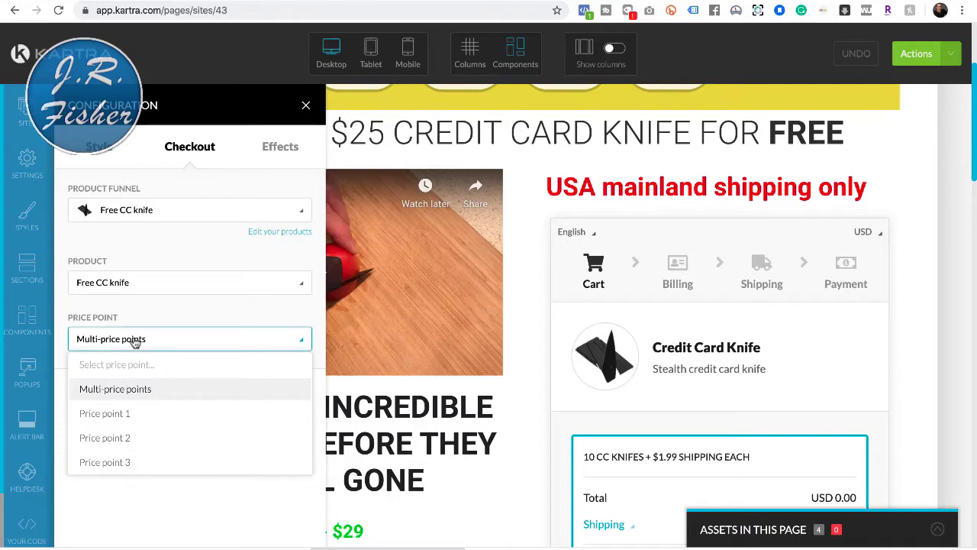
pyautogui.click(123, 390)
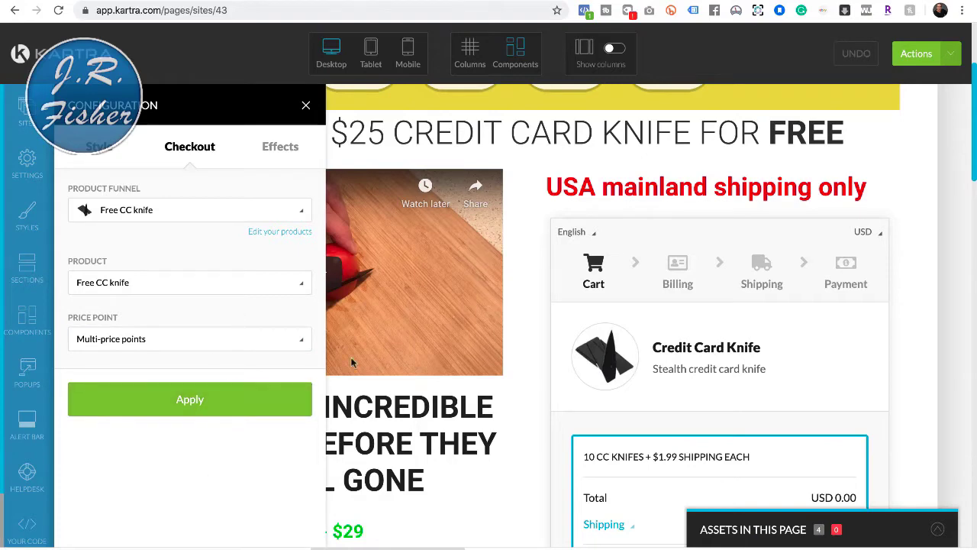
pyautogui.click(307, 107)
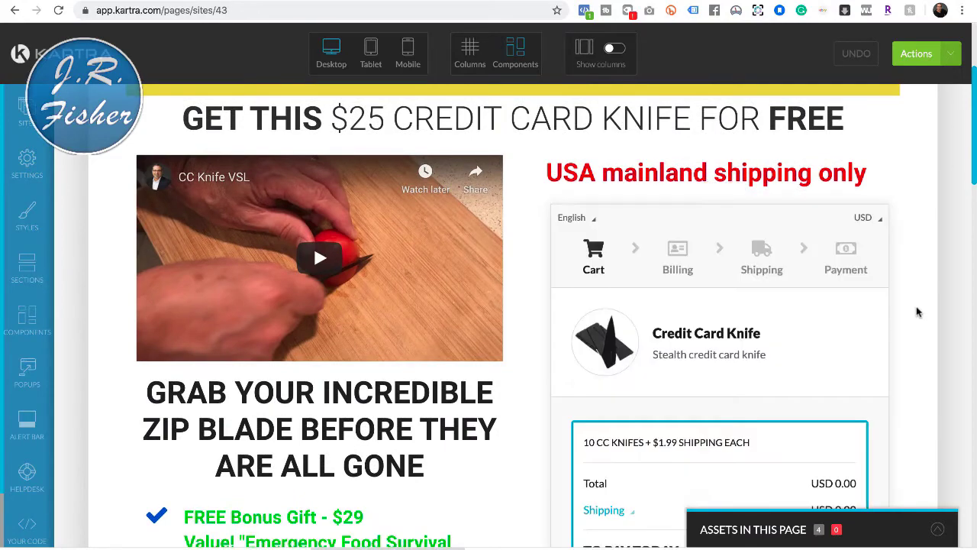
# Step: Get the sales page's direct link from its live publishing options and open the published page at that link
pyautogui.scroll(-5, 918, 321)
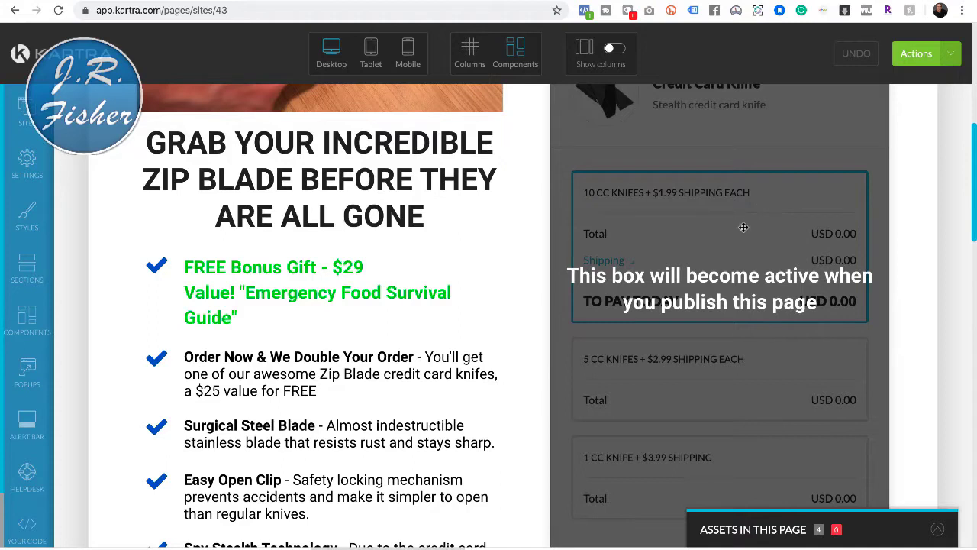
pyautogui.click(952, 53)
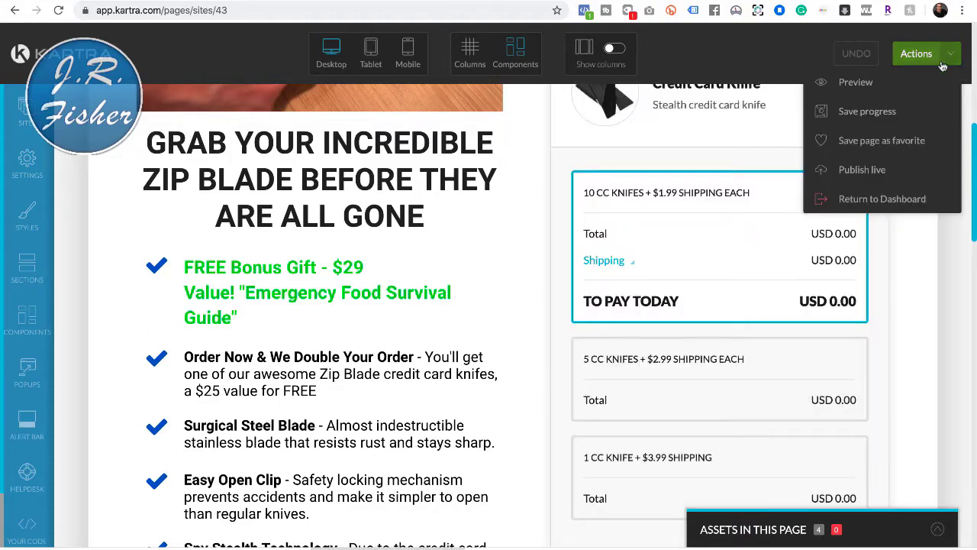
pyautogui.click(869, 168)
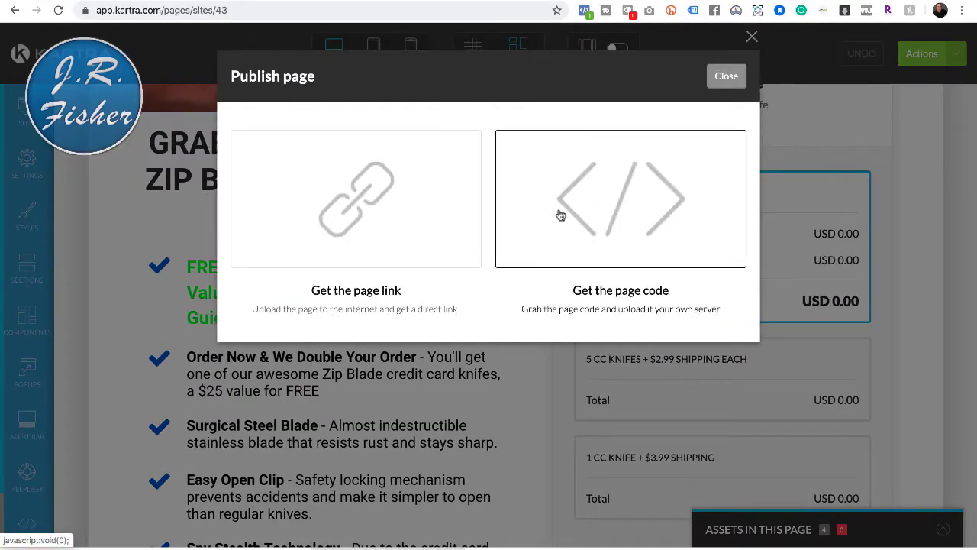
pyautogui.click(412, 226)
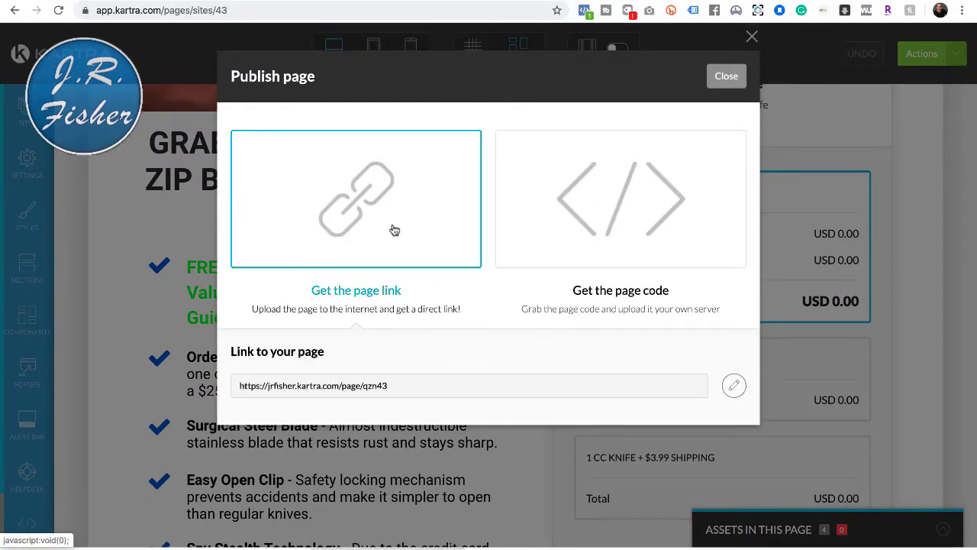
pyautogui.click(340, 388)
pyautogui.rightClick(340, 388)
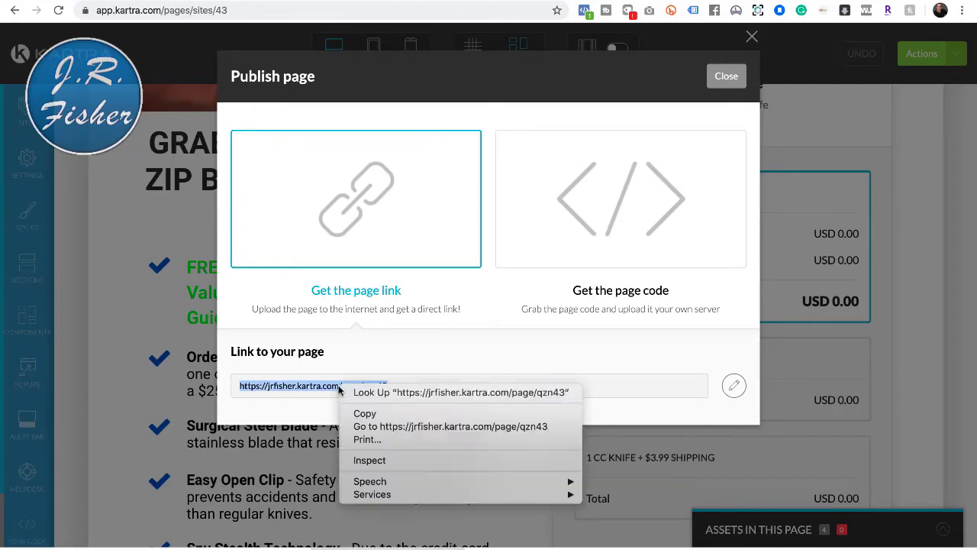
pyautogui.click(384, 428)
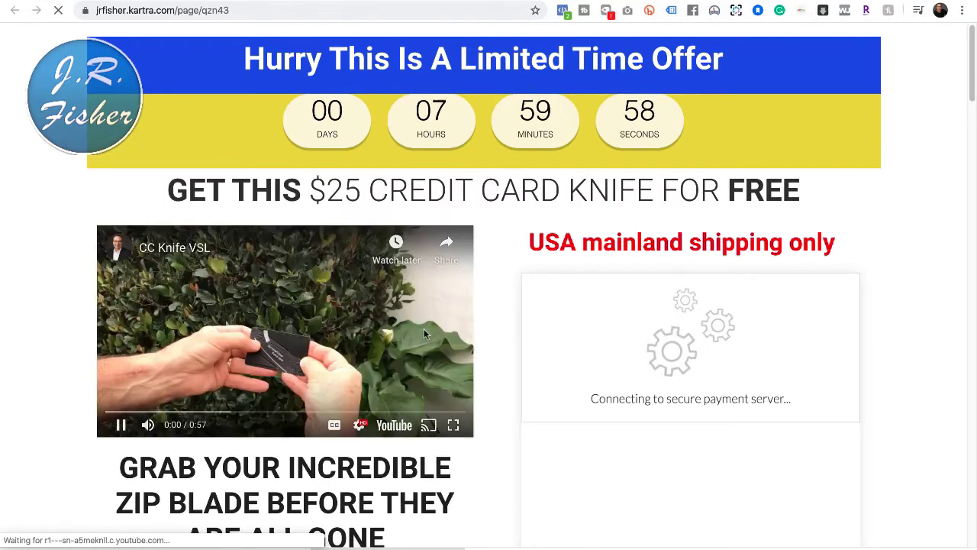
# Step: Pause the video on the published page and examine the checkout form's 10, 5 and 1 knife shipping offers
pyautogui.click(121, 425)
pyautogui.scroll(-3, 857, 306)
pyautogui.scroll(-2, 857, 306)
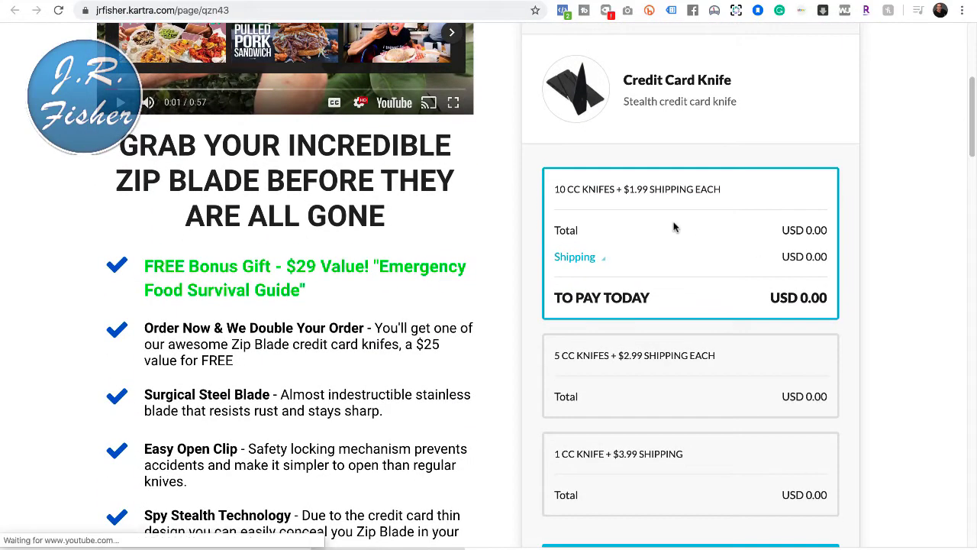
pyautogui.scroll(-1, 676, 227)
pyautogui.scroll(1, 675, 227)
pyautogui.scroll(5, 675, 227)
pyautogui.hscroll(2, 675, 226)
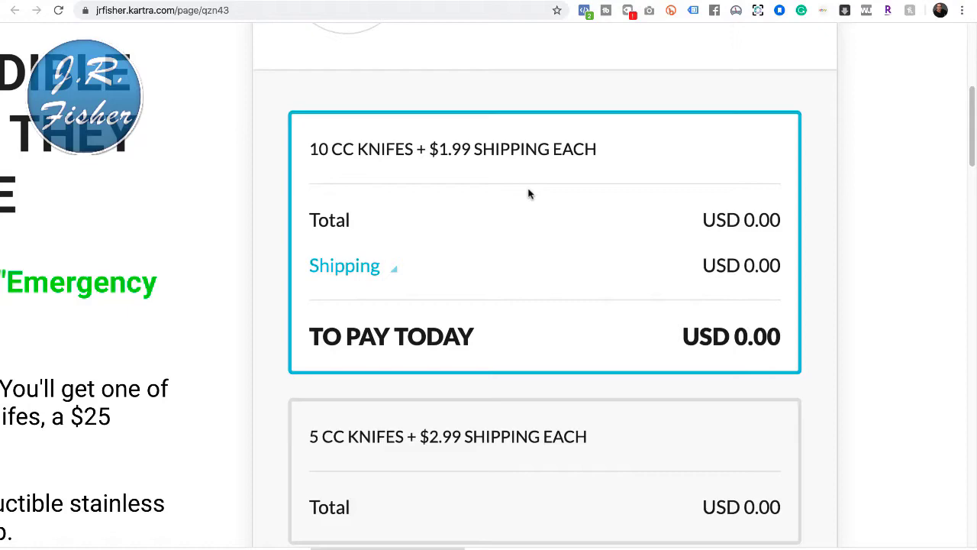
pyautogui.scroll(-5, 528, 194)
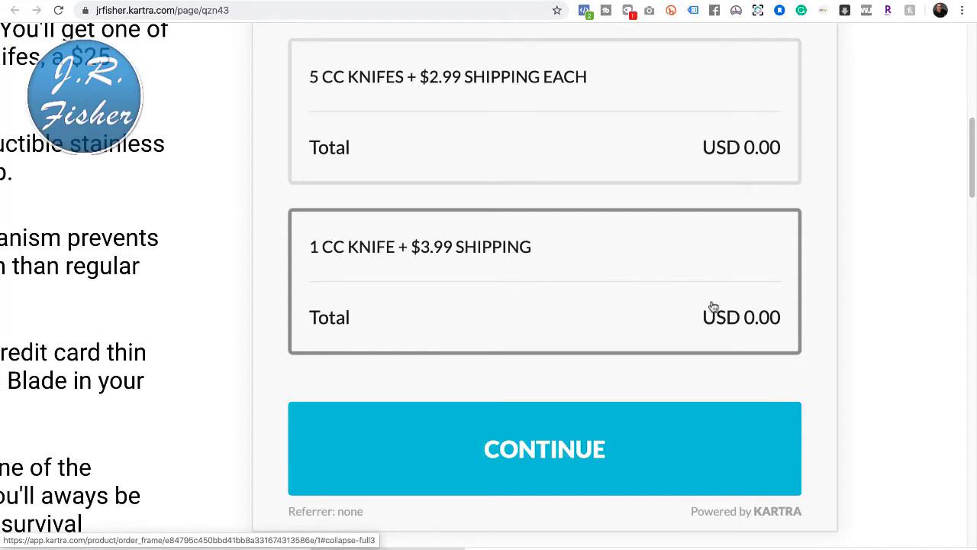
# Step: Try the 1 knife and 5 knife offers in the checkout form, ending on 10 CC Knifes + $1.99 Shipping Each
pyautogui.click(541, 290)
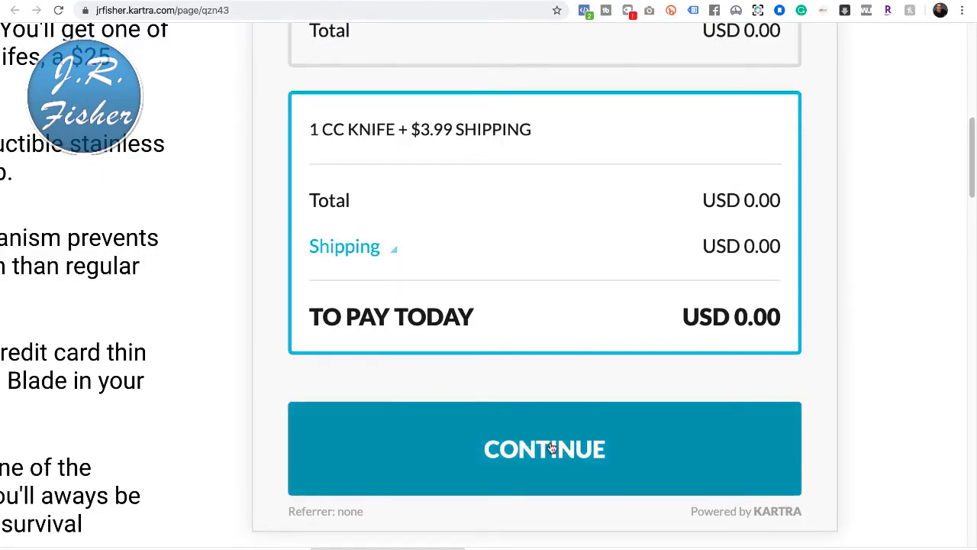
pyautogui.scroll(-3, 551, 448)
pyautogui.scroll(6, 552, 448)
pyautogui.scroll(-3, 552, 448)
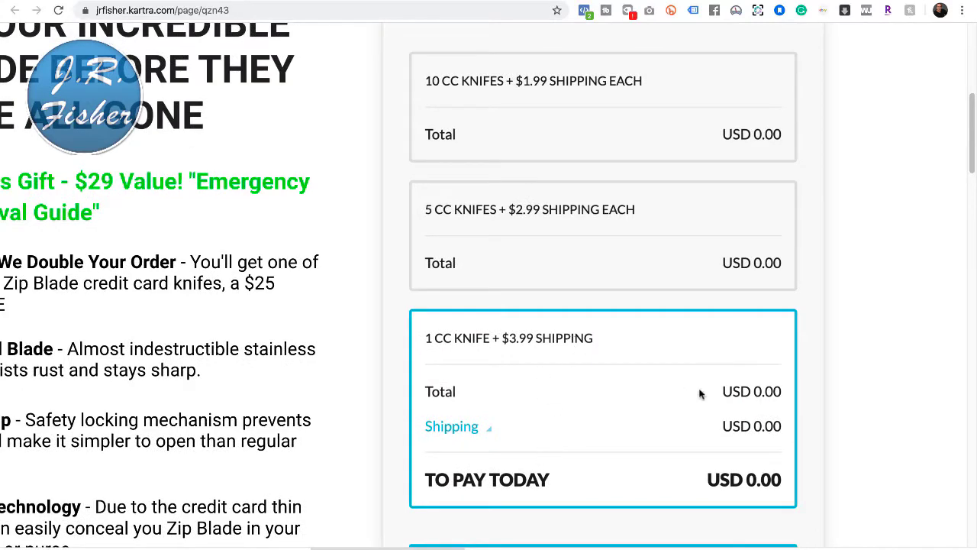
pyautogui.scroll(3, 700, 394)
pyautogui.click(645, 349)
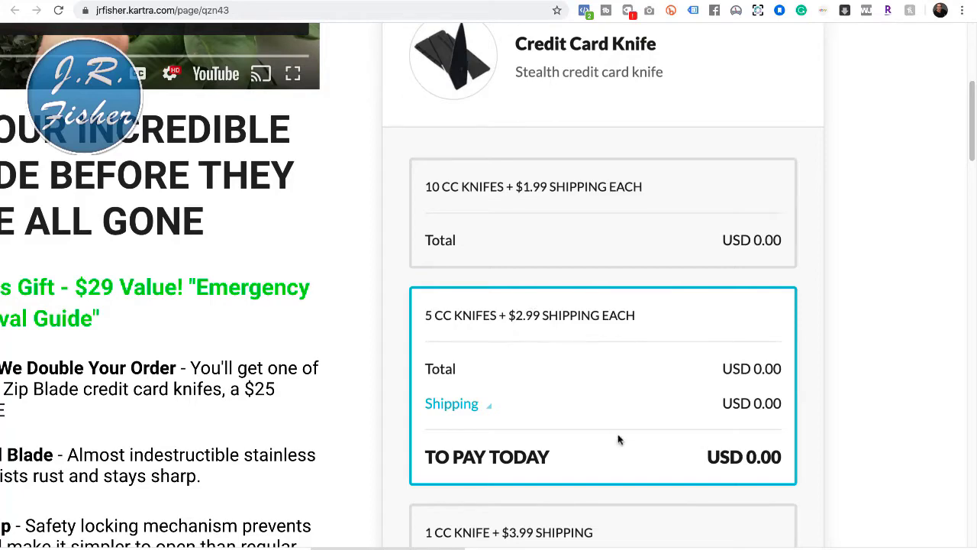
pyautogui.scroll(3, 620, 439)
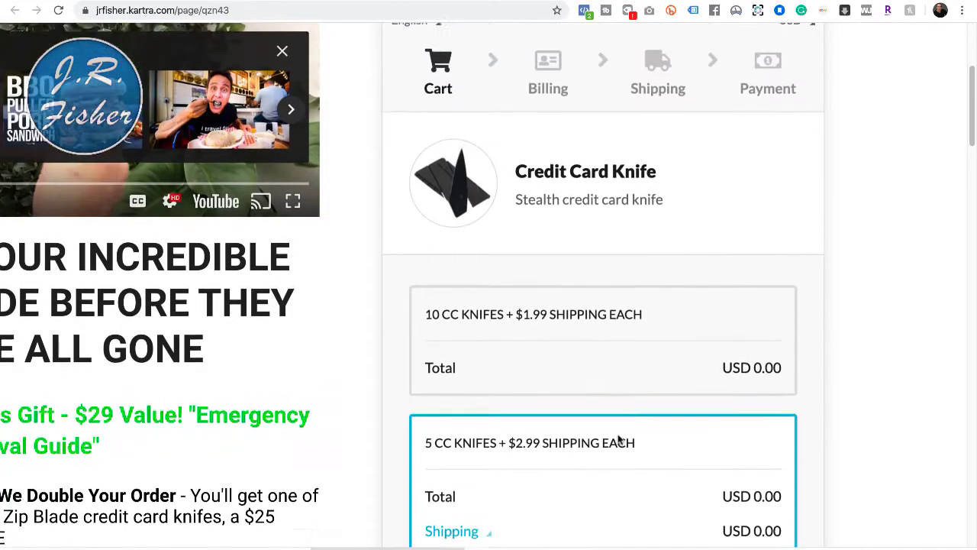
pyautogui.click(592, 371)
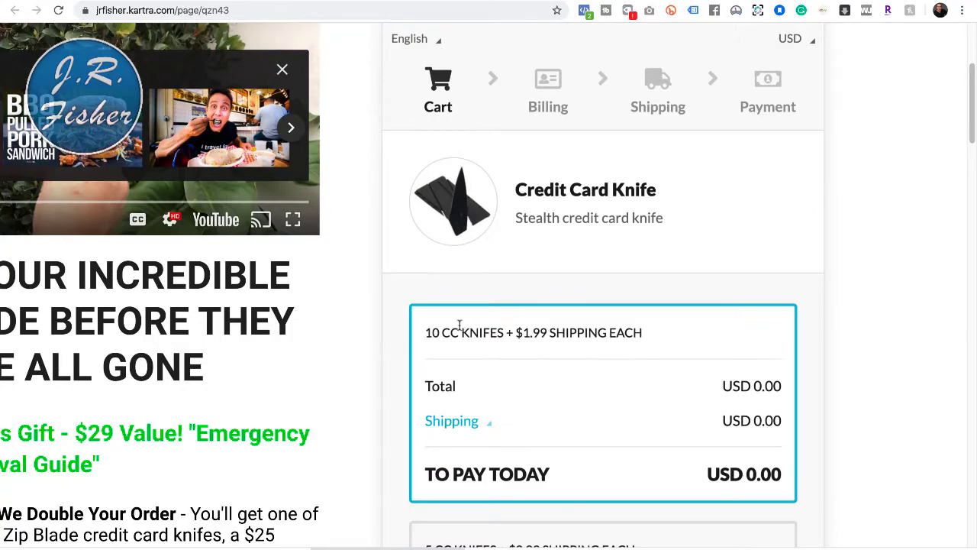
# Step: Continue the checkout with the 10 knife offer to the billing stage and review the prefilled contact and address fields
pyautogui.scroll(-8, 602, 387)
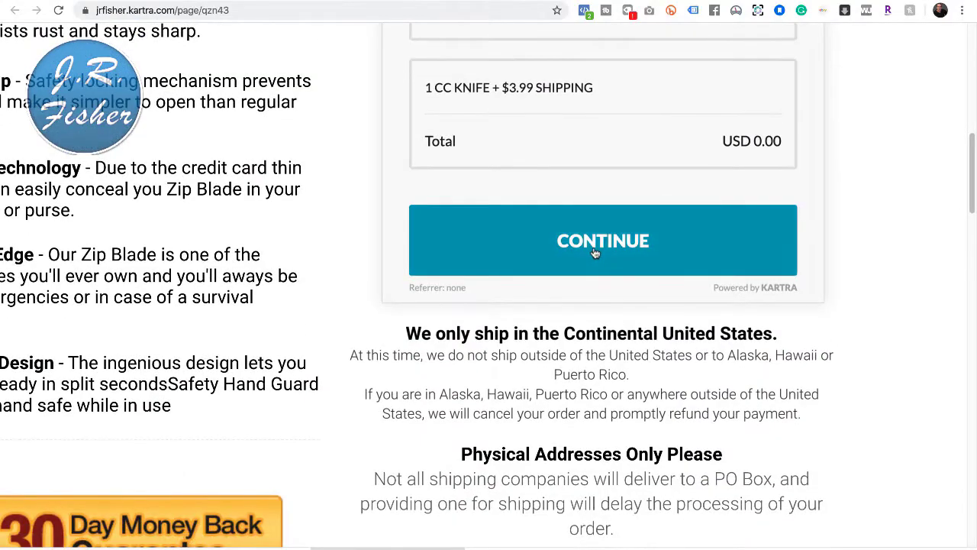
pyautogui.click(595, 253)
pyautogui.scroll(5, 595, 251)
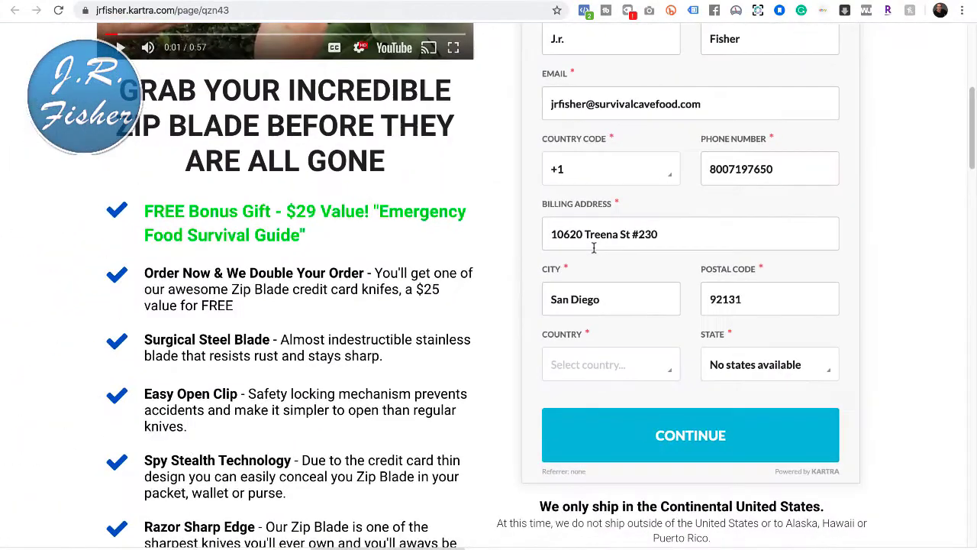
pyautogui.scroll(5, 594, 248)
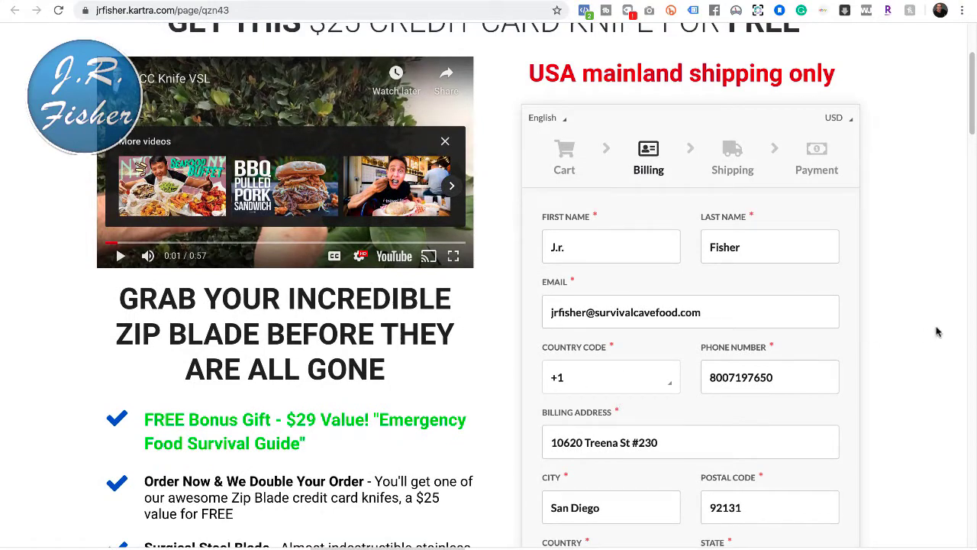
pyautogui.scroll(-4, 938, 332)
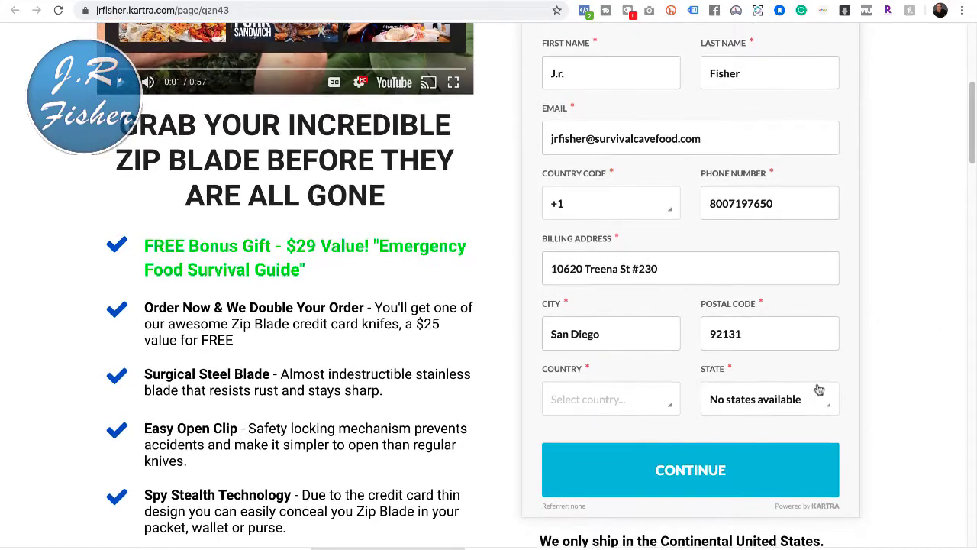
# Step: Set the billing country to United States and recheck the completed billing form
pyautogui.click(675, 404)
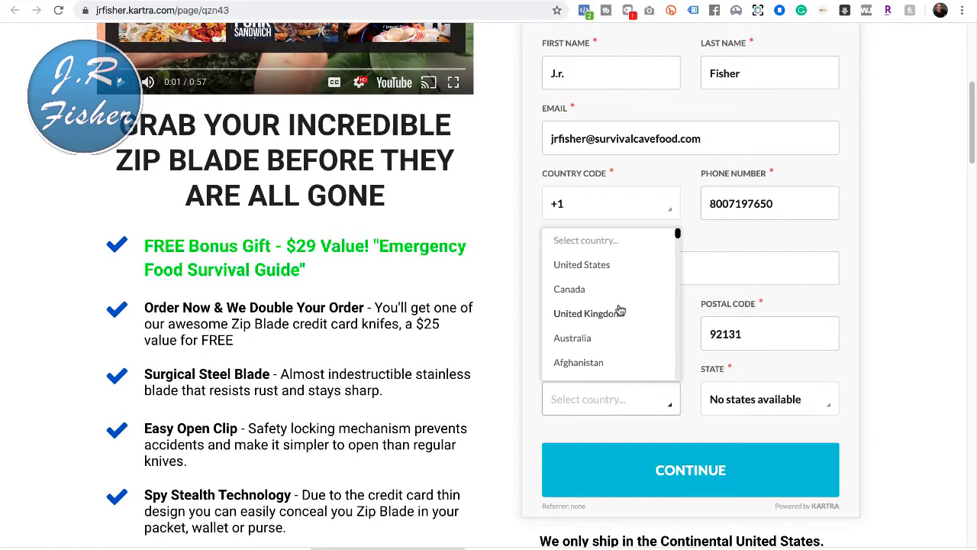
pyautogui.click(601, 267)
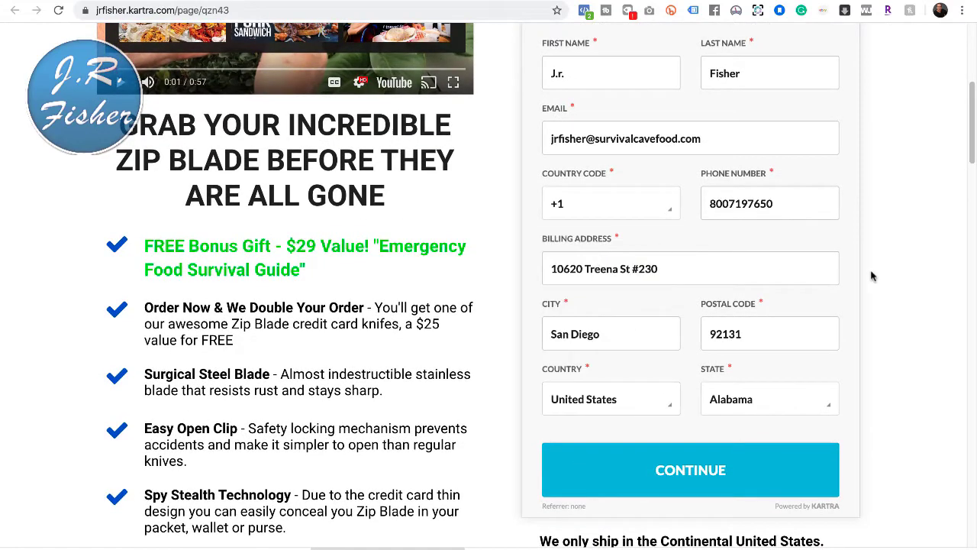
pyautogui.scroll(5, 878, 400)
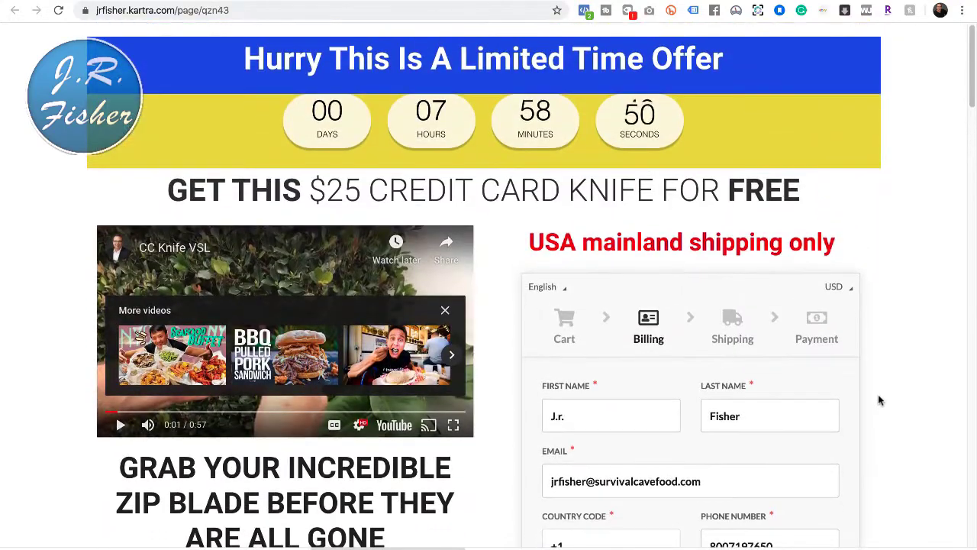
pyautogui.scroll(-2, 878, 400)
pyautogui.scroll(-5, 878, 401)
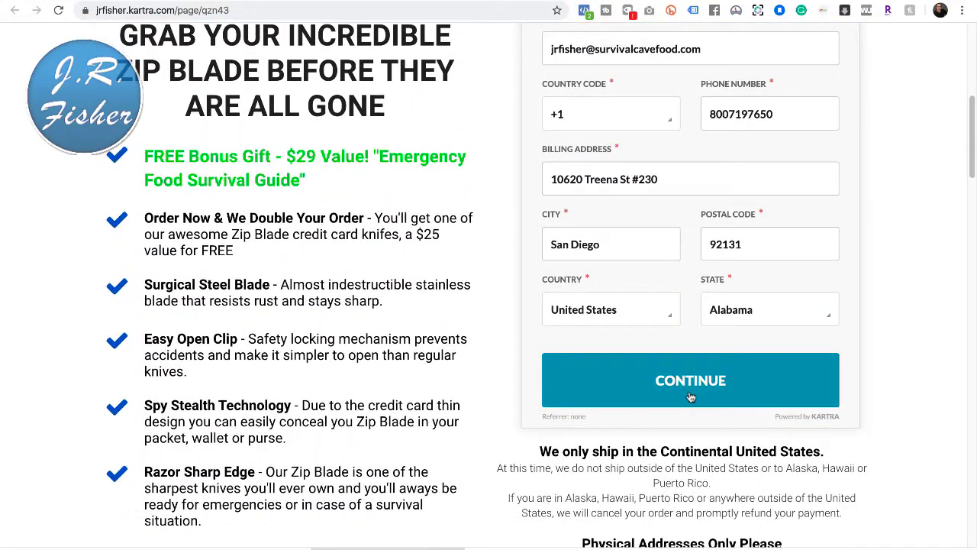
# Step: Continue the checkout to the shipping stage and mark the shipping address as same as billing details
pyautogui.scroll(-7, 691, 396)
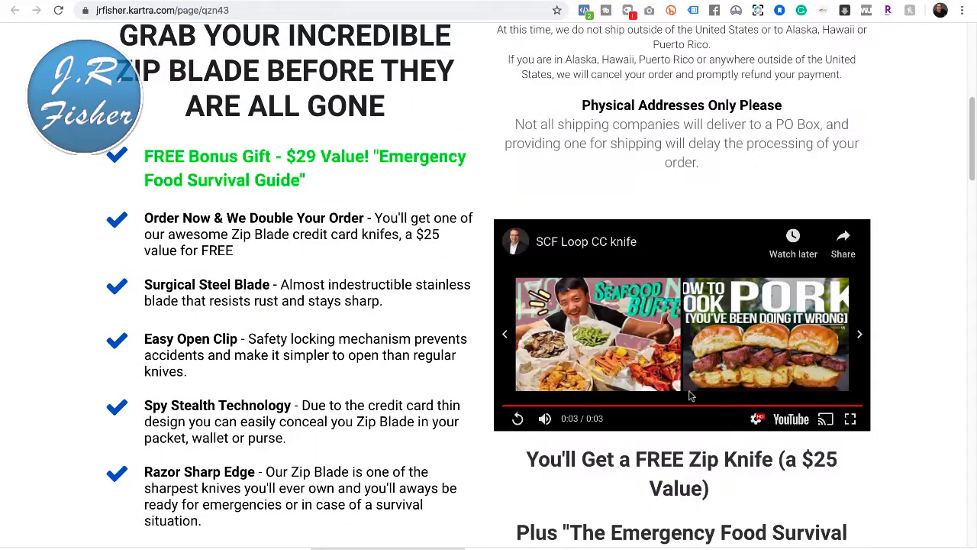
pyautogui.scroll(13, 690, 396)
pyautogui.scroll(-3, 689, 397)
pyautogui.scroll(-1, 689, 396)
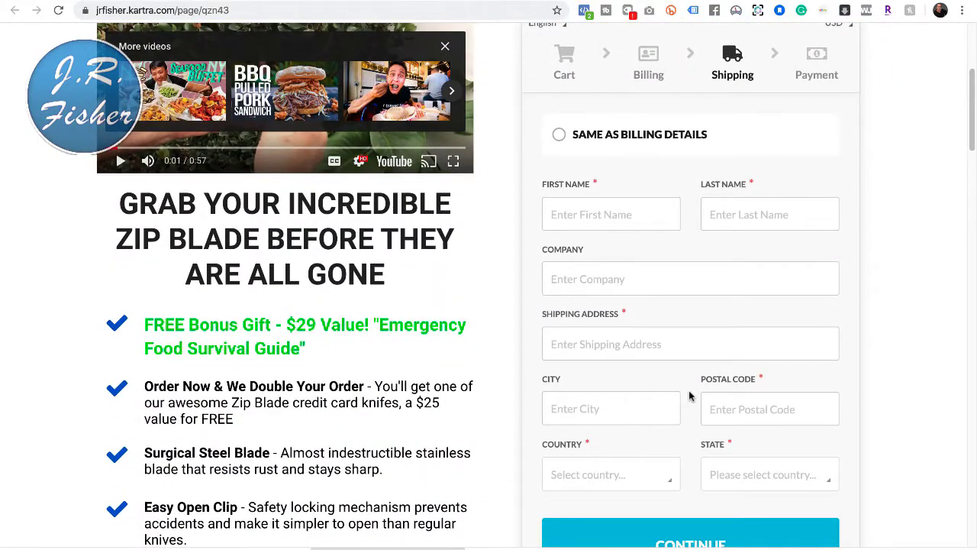
pyautogui.scroll(2, 689, 397)
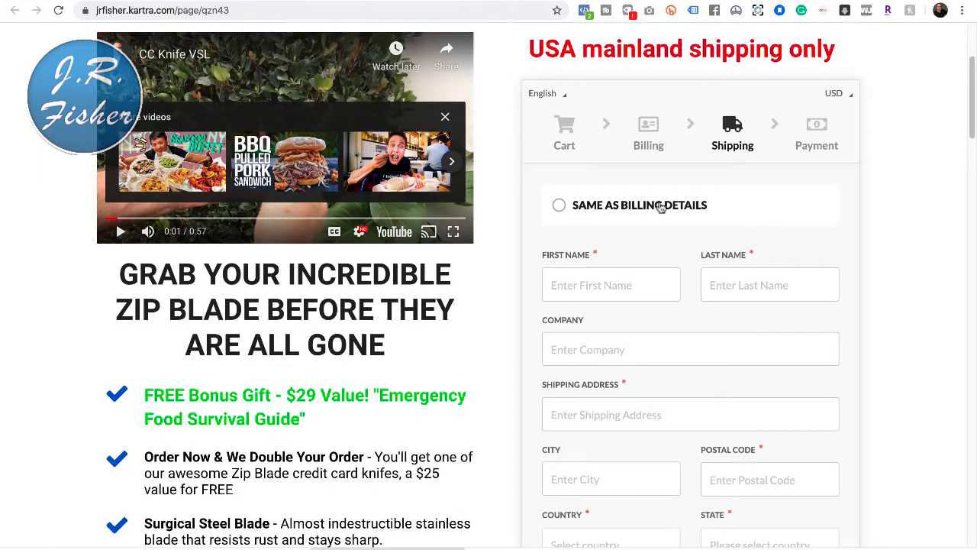
pyautogui.click(559, 207)
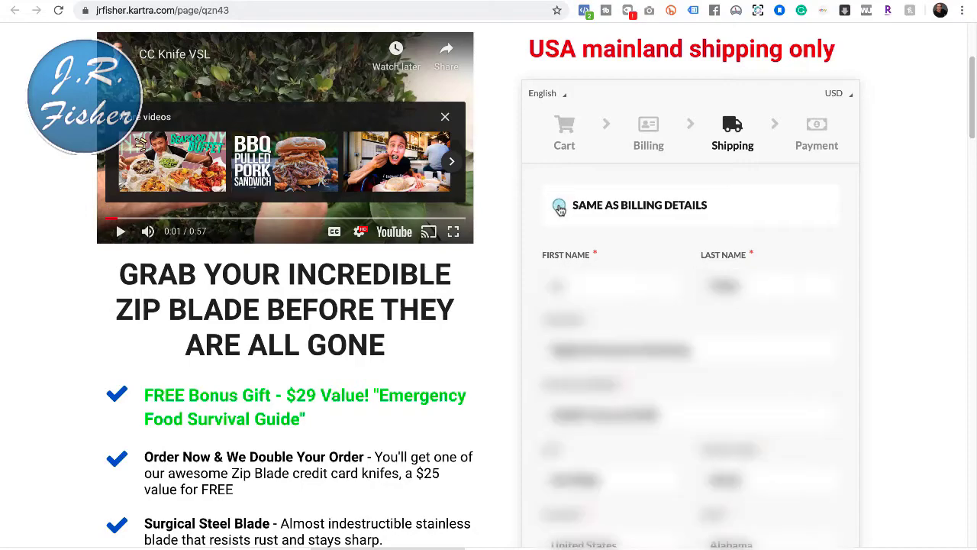
# Step: Continue the checkout to the payment stage and review the credit card, PayPal and payment submission options
pyautogui.scroll(-7, 621, 261)
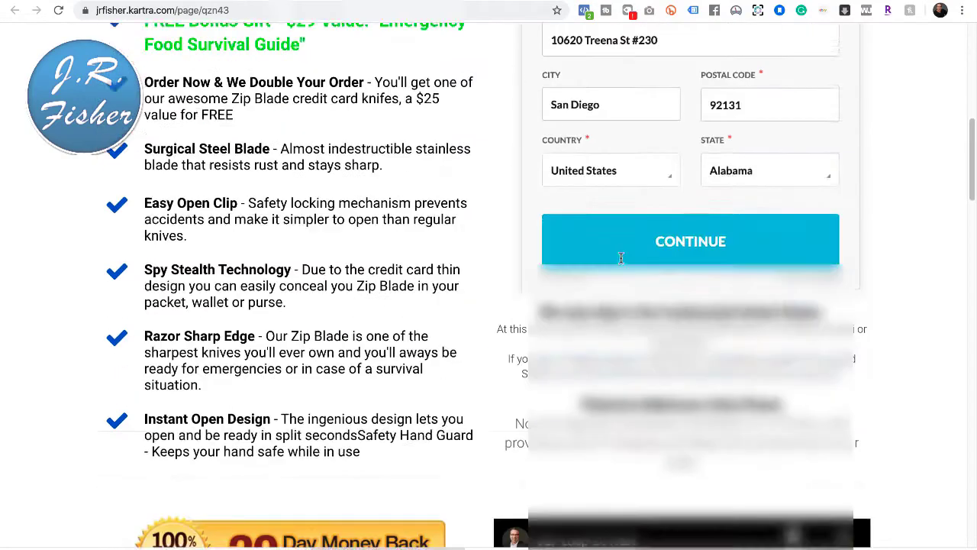
pyautogui.scroll(-2, 671, 126)
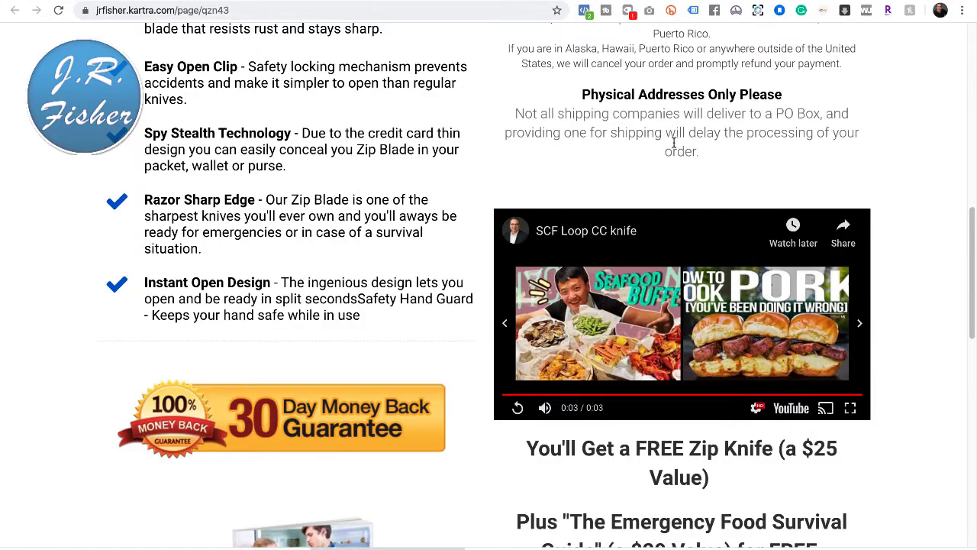
pyautogui.scroll(8, 675, 143)
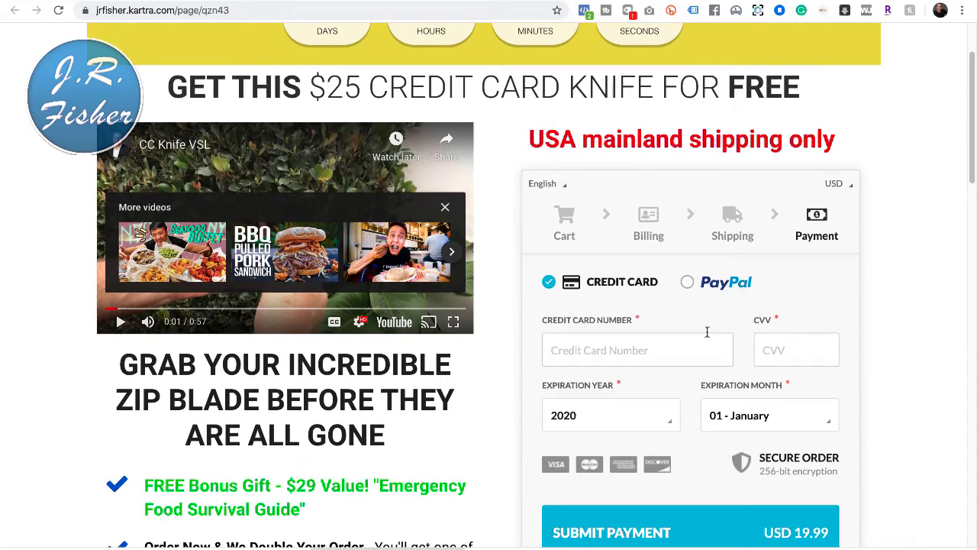
pyautogui.scroll(-1, 655, 408)
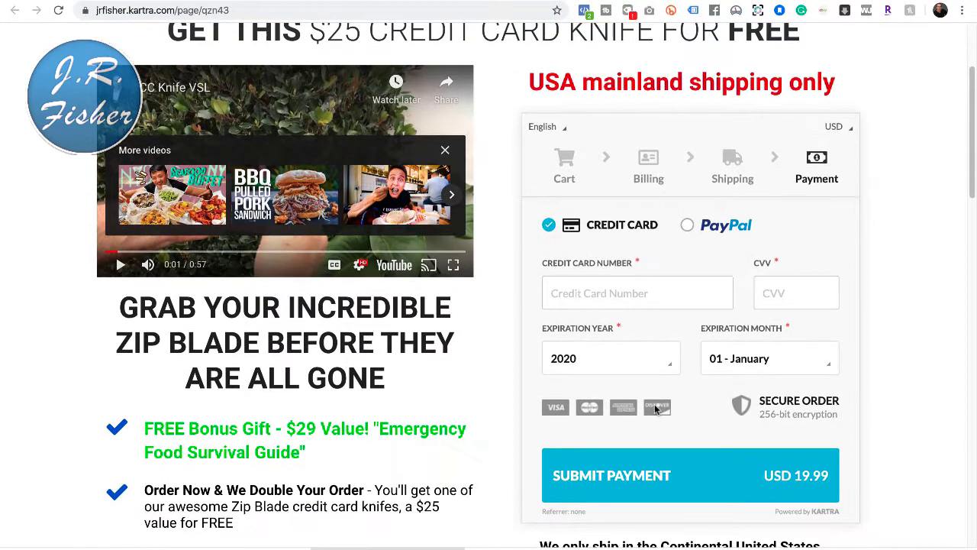
pyautogui.scroll(-1, 654, 404)
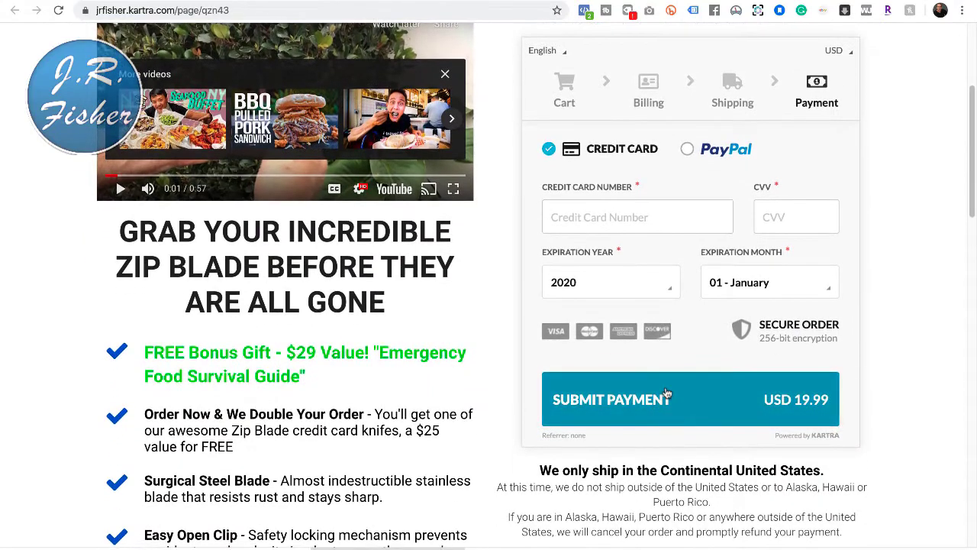
# Step: Switch back to the page editor and review the checkout form's product funnel, product and price point settings
pyautogui.click(664, 1)
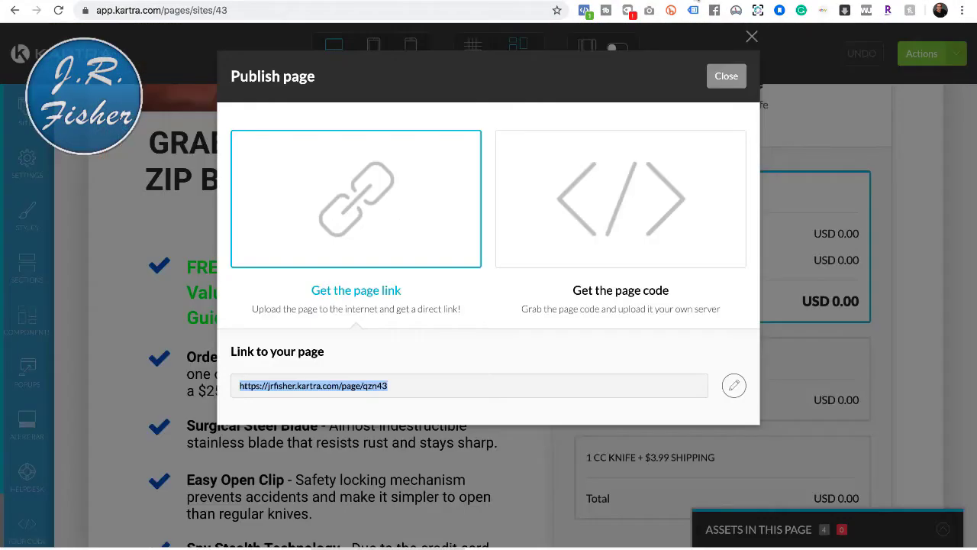
pyautogui.click(726, 77)
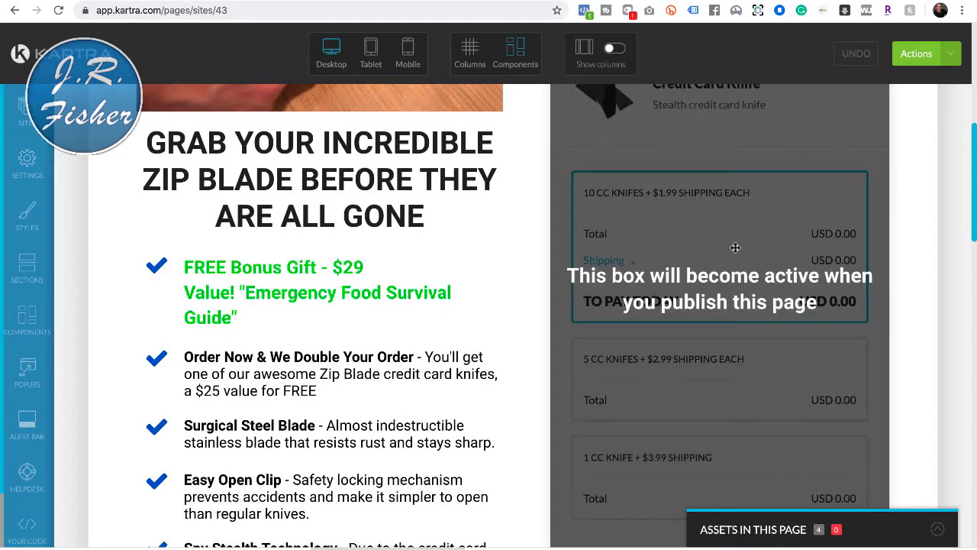
pyautogui.scroll(3, 735, 248)
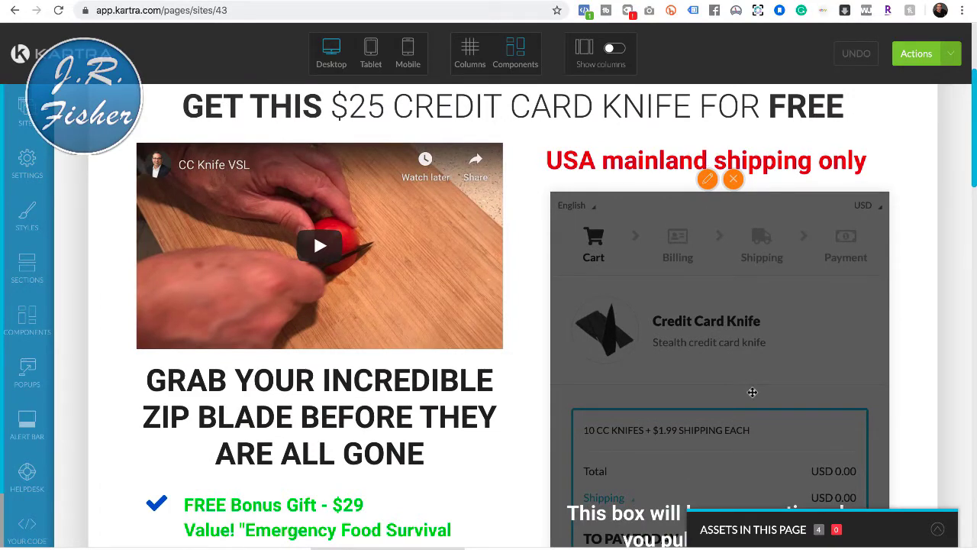
pyautogui.click(709, 181)
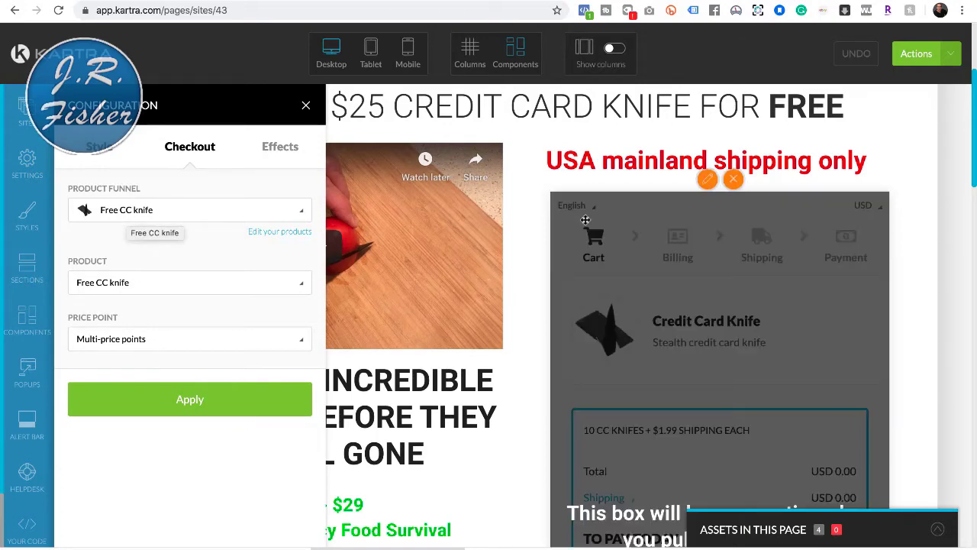
pyautogui.click(306, 105)
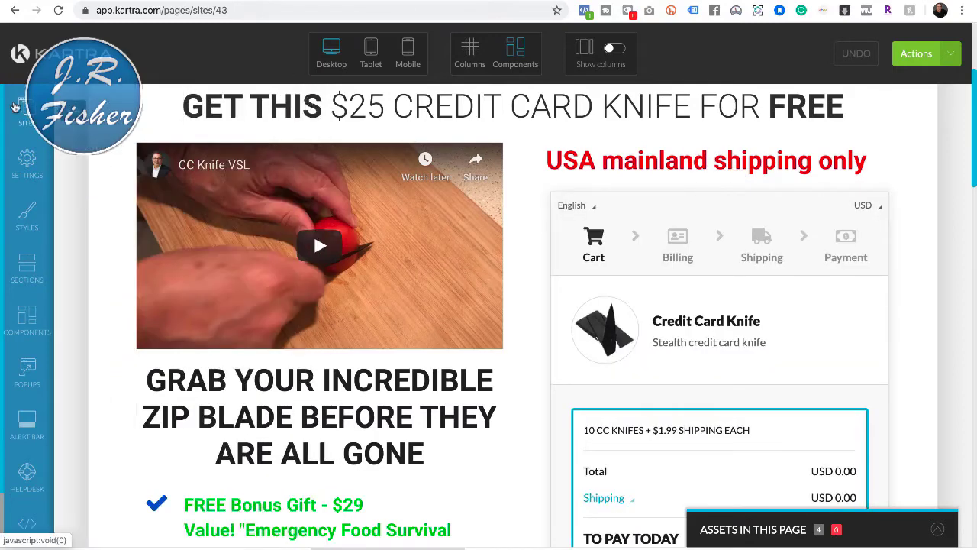
# Step: Go to the Kartra products list and open CC Knife from free downloads in the product editor
pyautogui.click(52, 55)
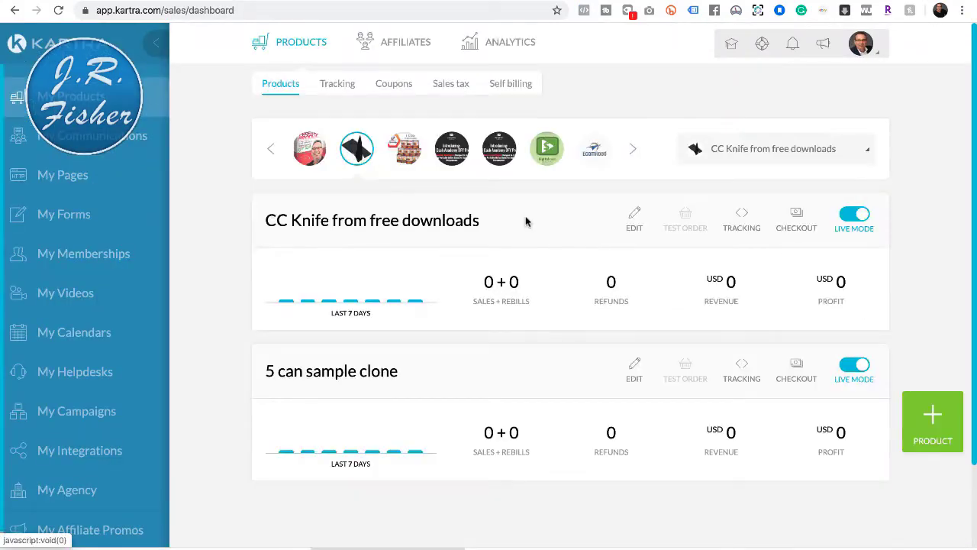
pyautogui.scroll(-2, 528, 222)
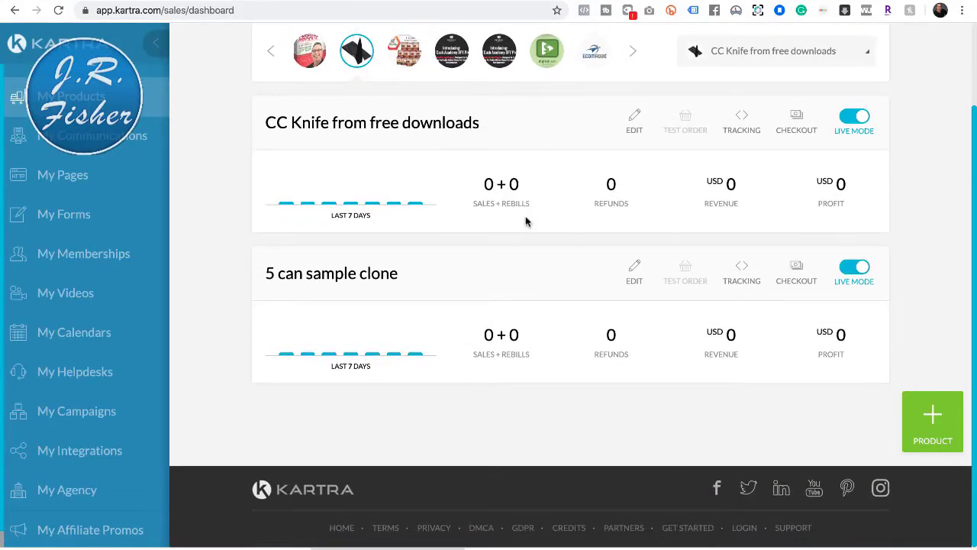
pyautogui.scroll(2, 526, 222)
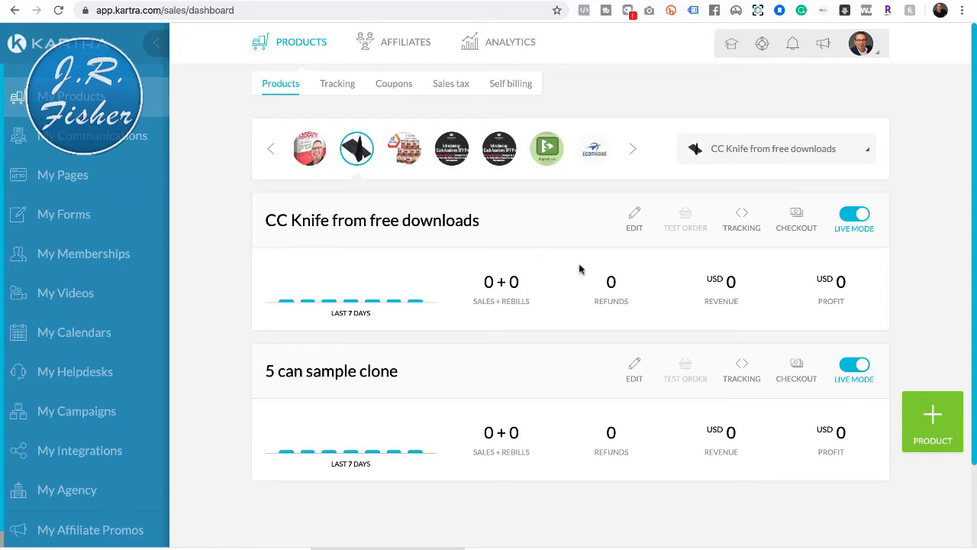
pyautogui.click(634, 226)
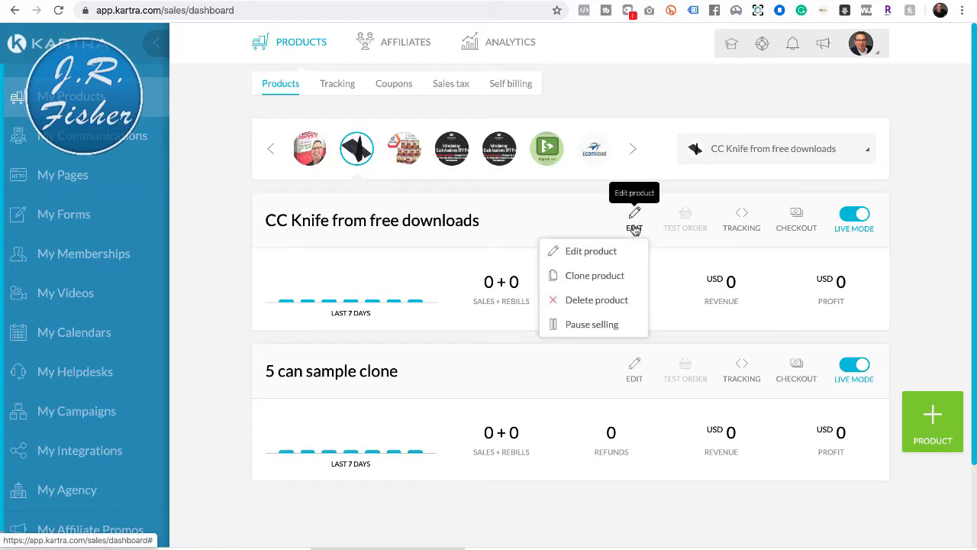
pyautogui.click(599, 251)
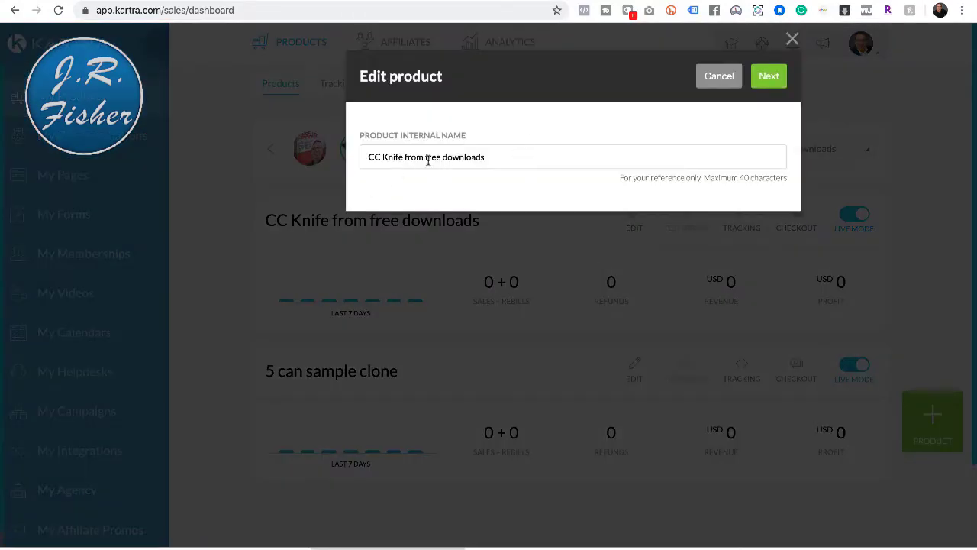
pyautogui.click(766, 79)
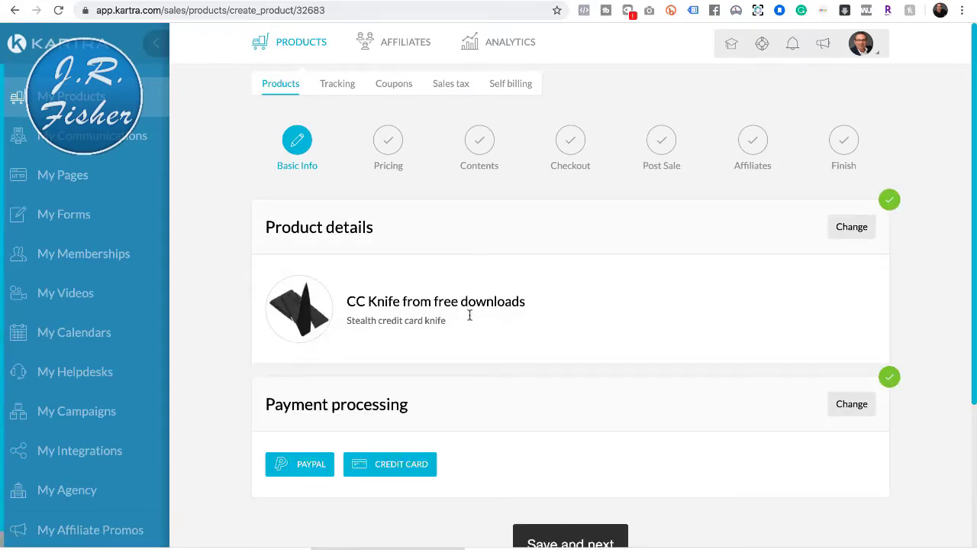
# Step: Open the product details for editing, review the names, description and marketplace listing, and save them
pyautogui.scroll(-2, 470, 319)
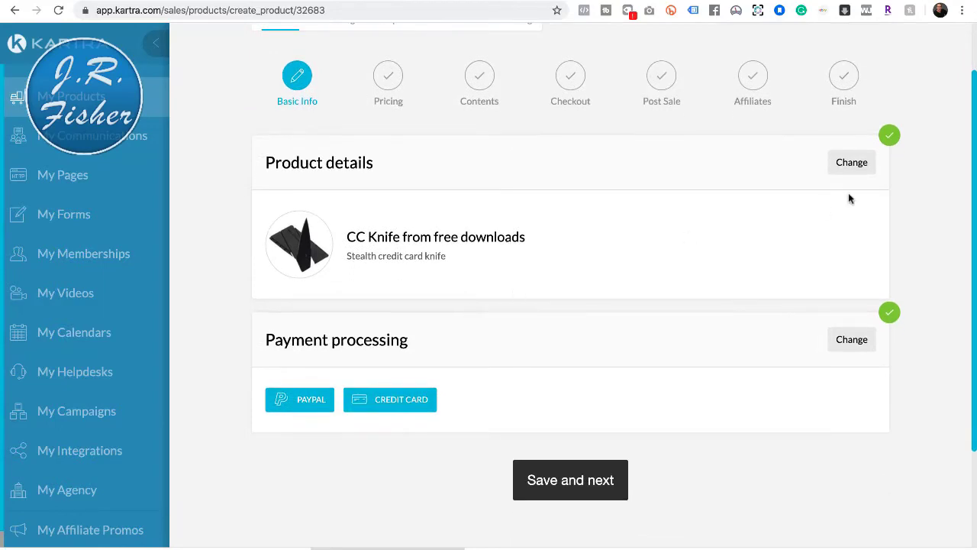
pyautogui.click(852, 163)
pyautogui.scroll(-3, 613, 379)
pyautogui.scroll(-3, 612, 379)
pyautogui.scroll(6, 612, 378)
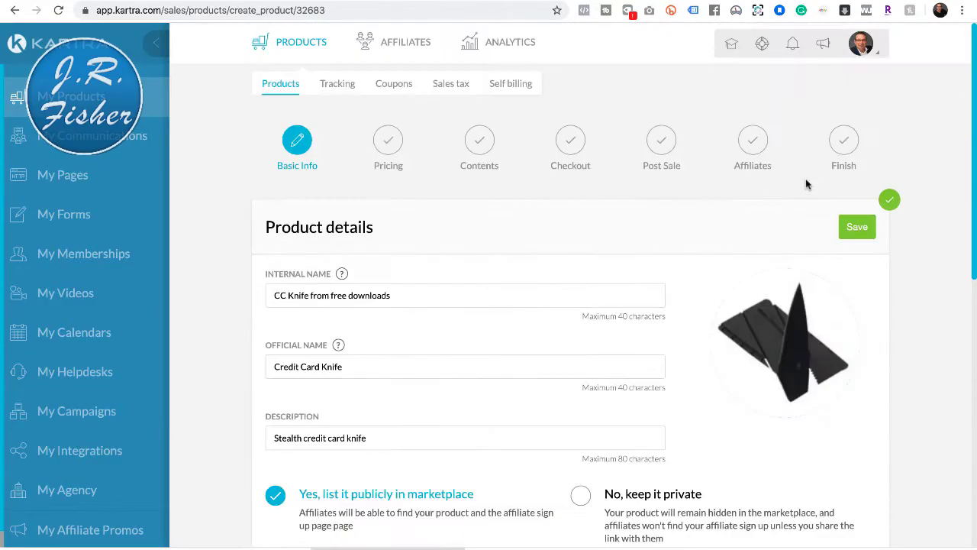
pyautogui.click(855, 227)
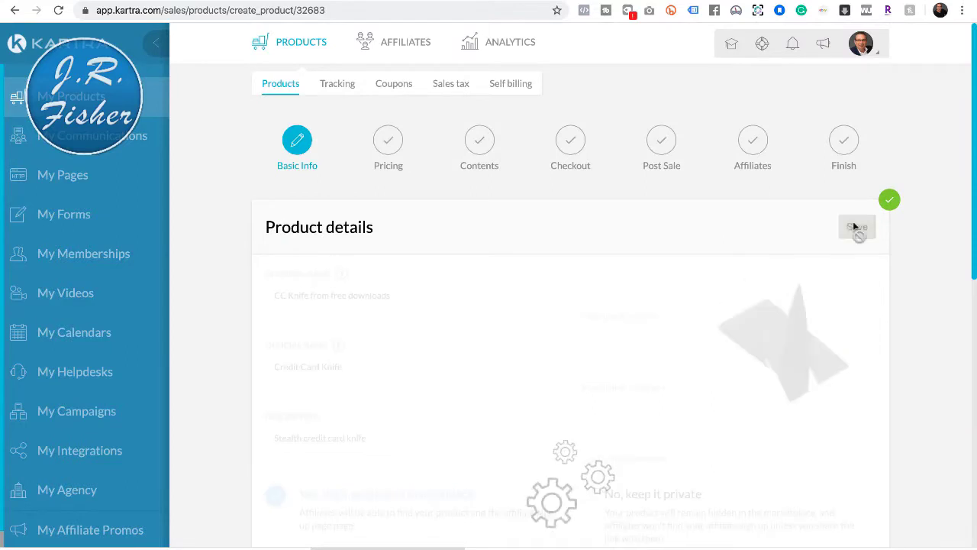
# Step: Advance to the product's Pricing stage, review the price points and the 10 knife offer's payment settings, and save them
pyautogui.scroll(-3, 630, 258)
pyautogui.scroll(-1, 631, 259)
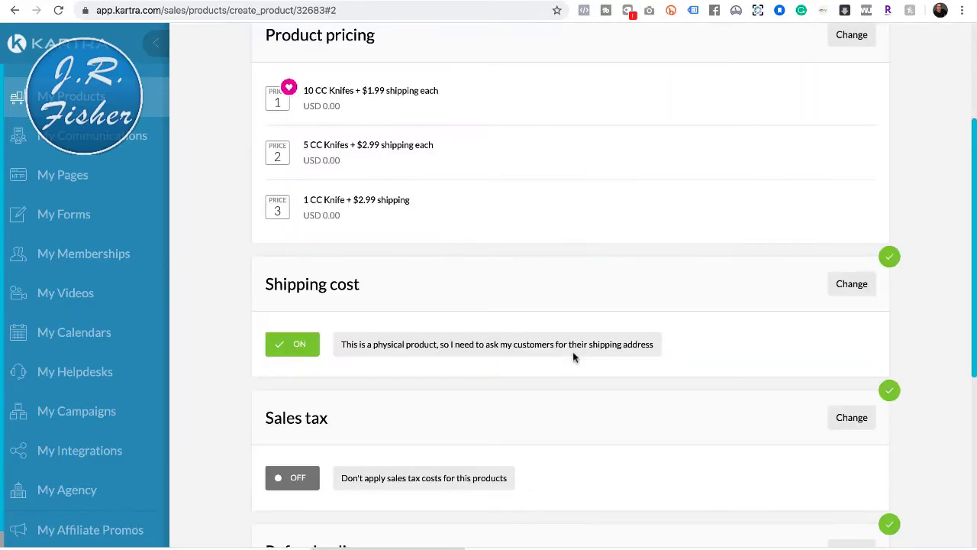
pyautogui.scroll(3, 567, 192)
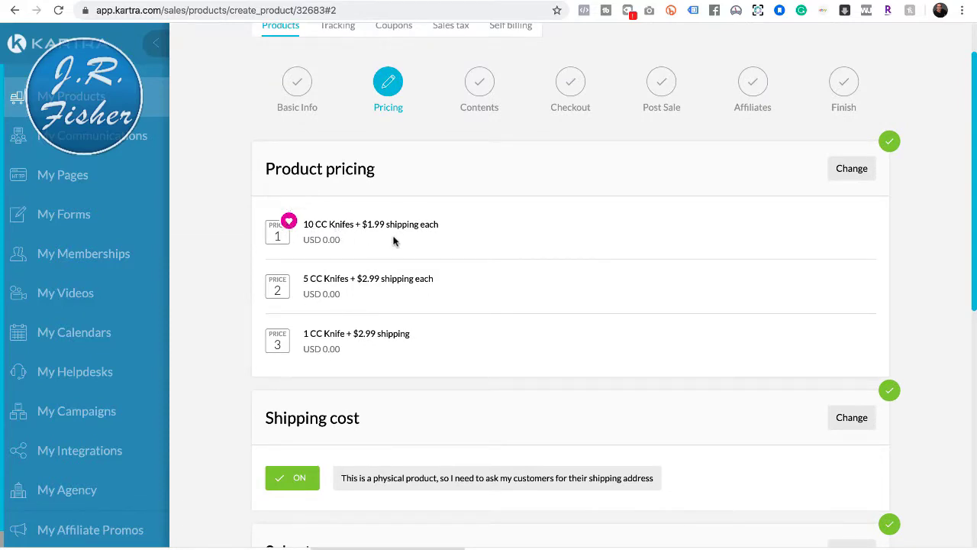
pyautogui.click(852, 169)
pyautogui.scroll(-2, 585, 369)
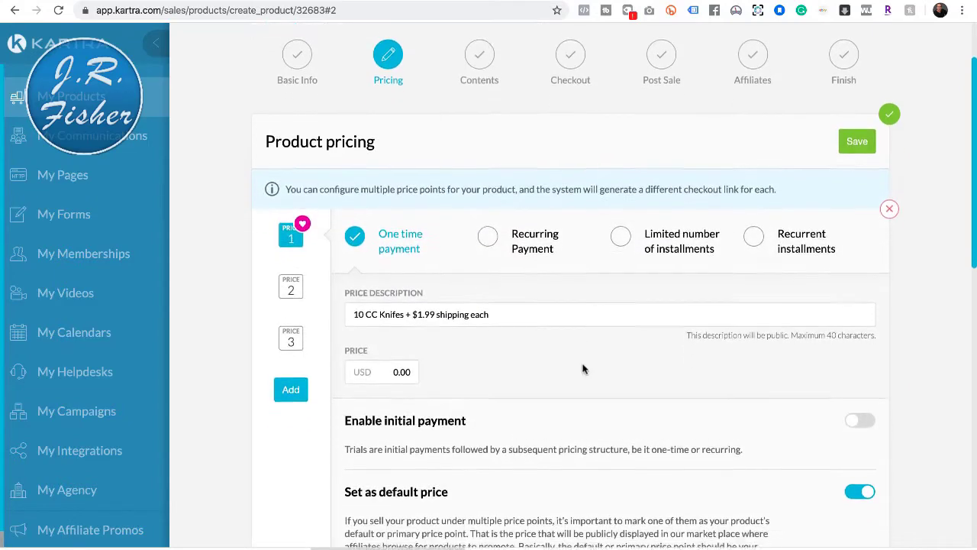
pyautogui.scroll(-2, 583, 369)
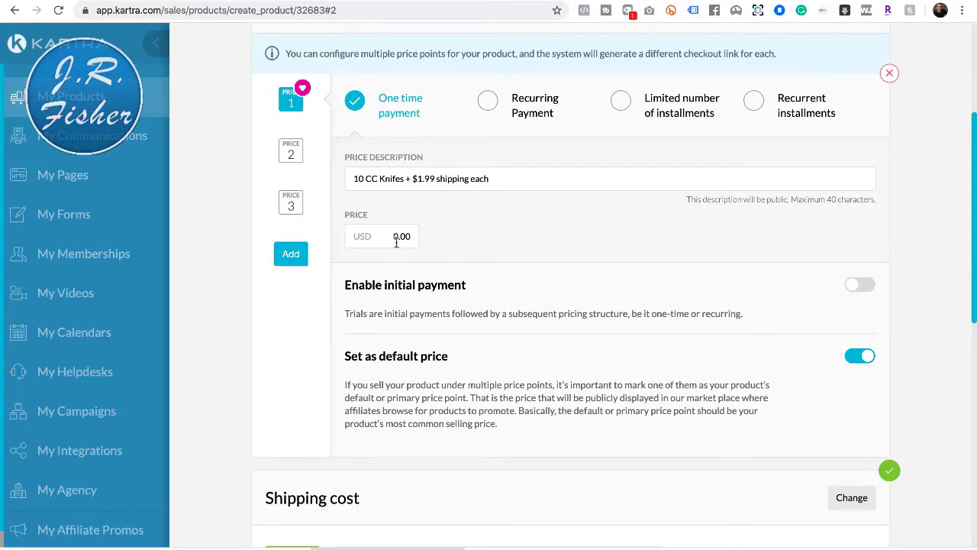
pyautogui.scroll(5, 435, 283)
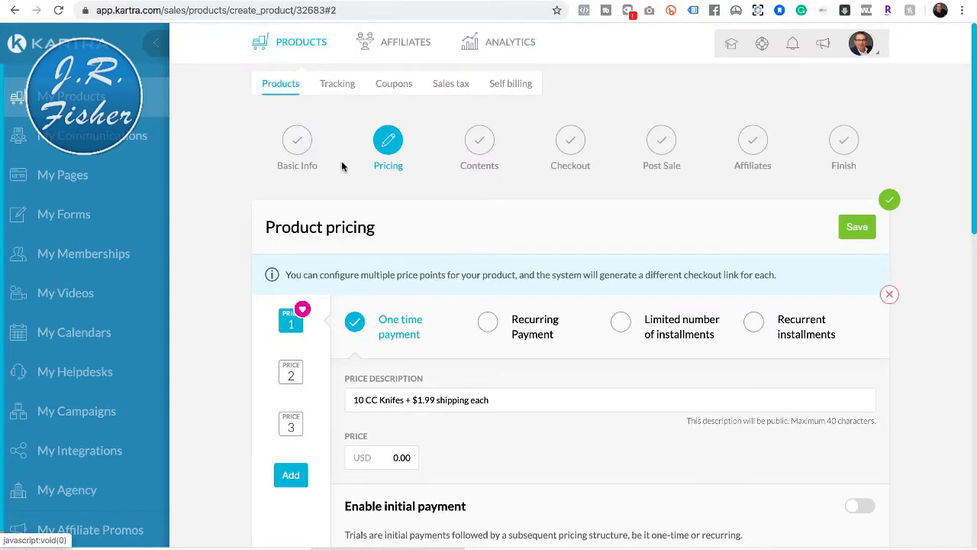
pyautogui.click(857, 227)
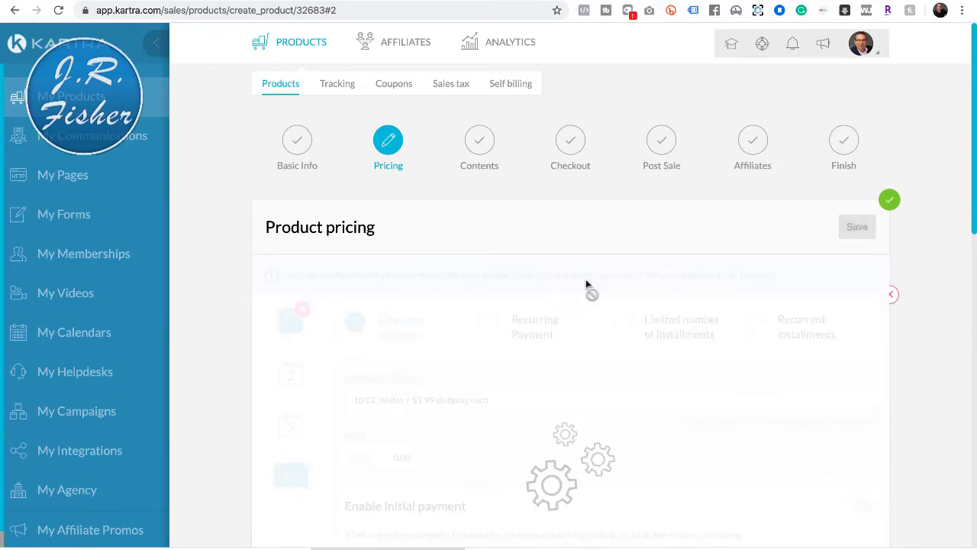
# Step: Review the shipping cost, sales tax and refund policy settings and save on to the Contents stage
pyautogui.scroll(-3, 585, 285)
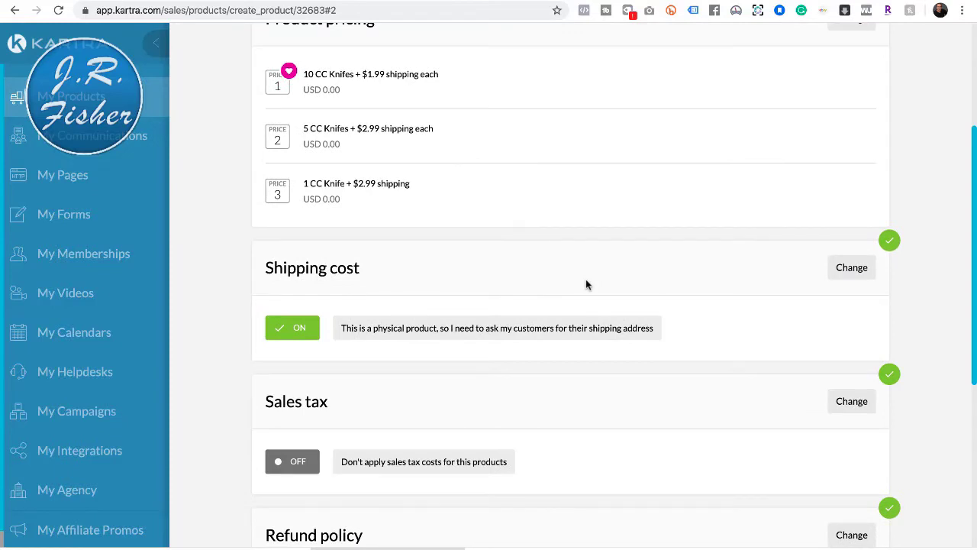
pyautogui.scroll(-1, 585, 284)
pyautogui.scroll(-4, 563, 286)
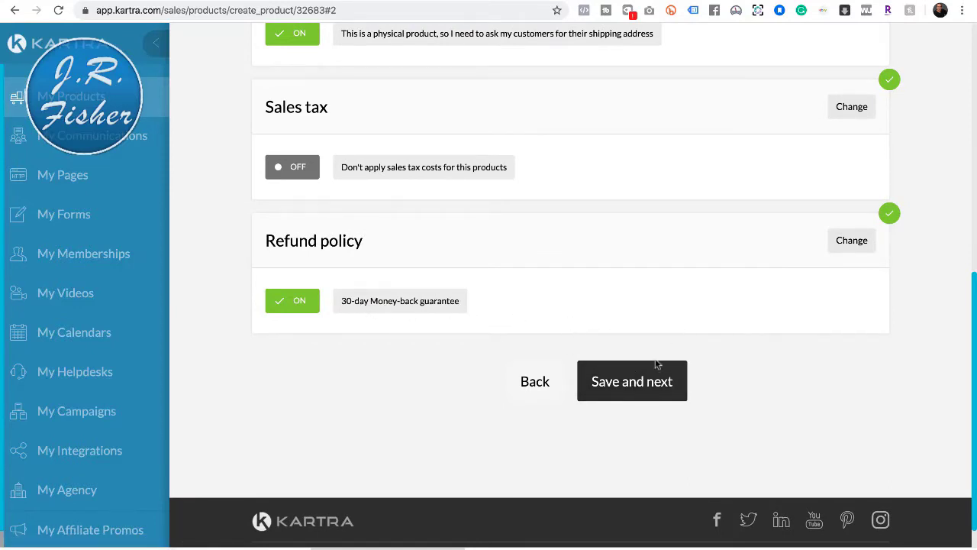
pyautogui.click(643, 381)
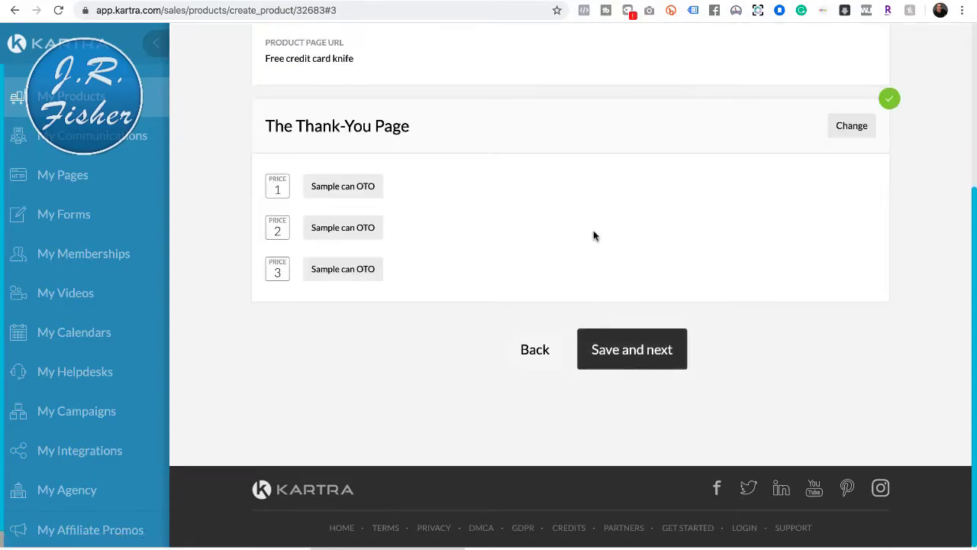
# Step: Open the thank-you page settings, review the Kartra page options for each price, save them and continue to the Checkout stage
pyautogui.scroll(2, 594, 239)
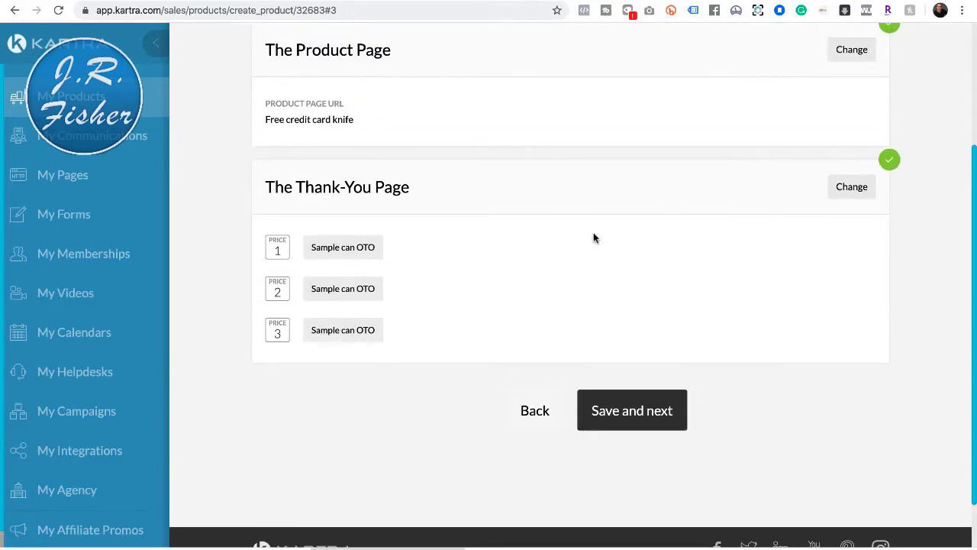
pyautogui.click(861, 191)
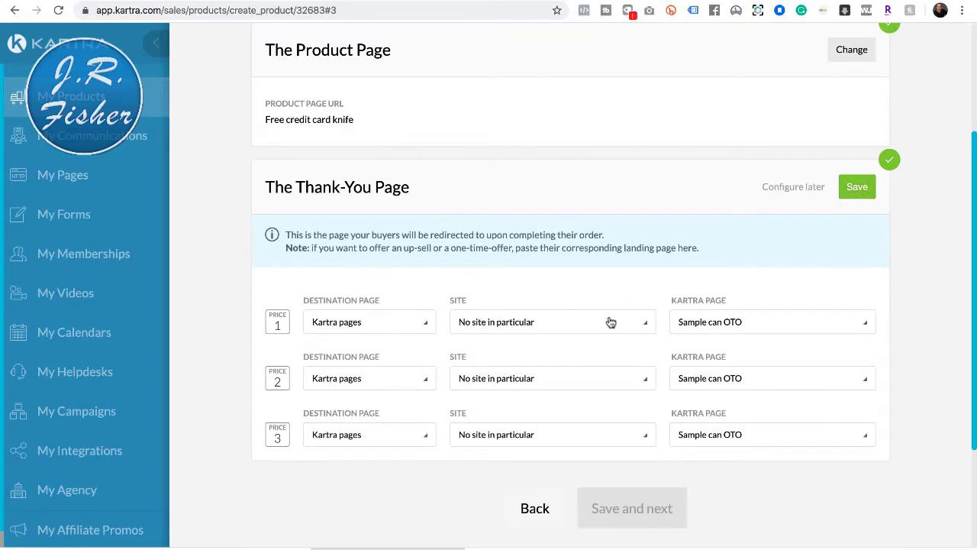
pyautogui.click(753, 325)
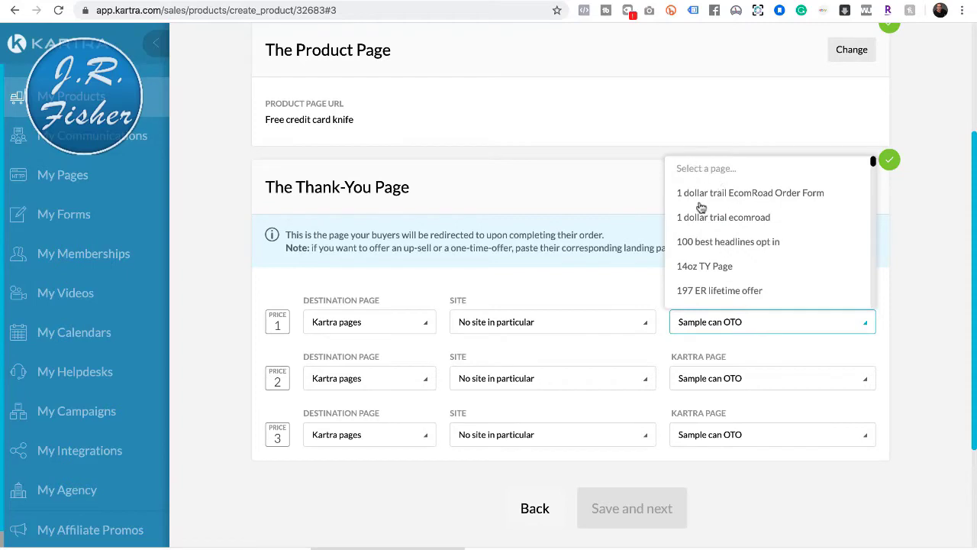
pyautogui.click(935, 305)
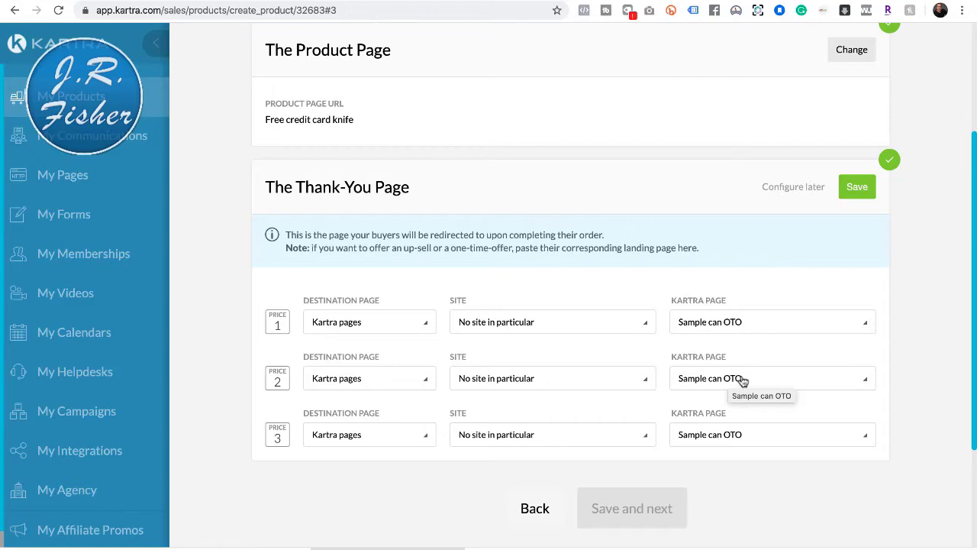
pyautogui.click(856, 187)
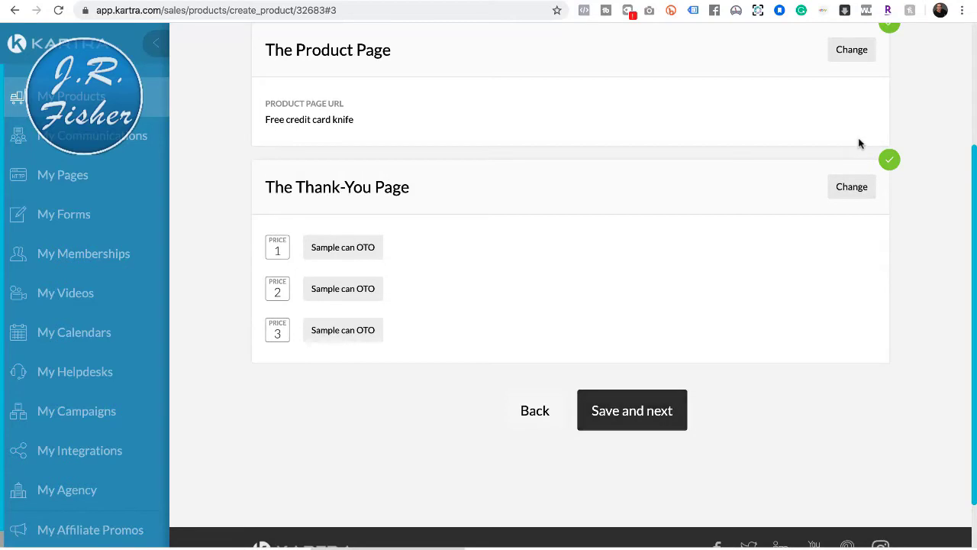
pyautogui.scroll(2, 859, 144)
pyautogui.scroll(-2, 857, 139)
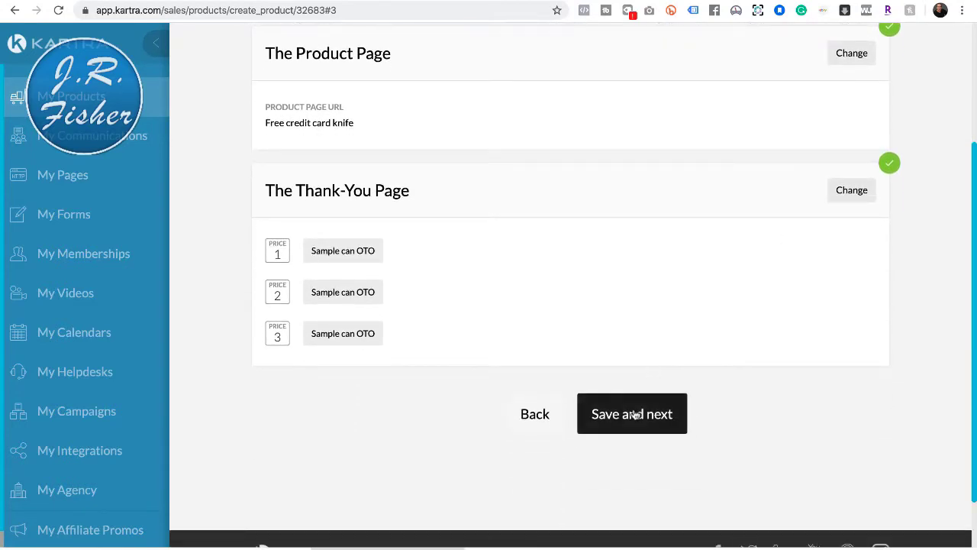
pyautogui.click(634, 414)
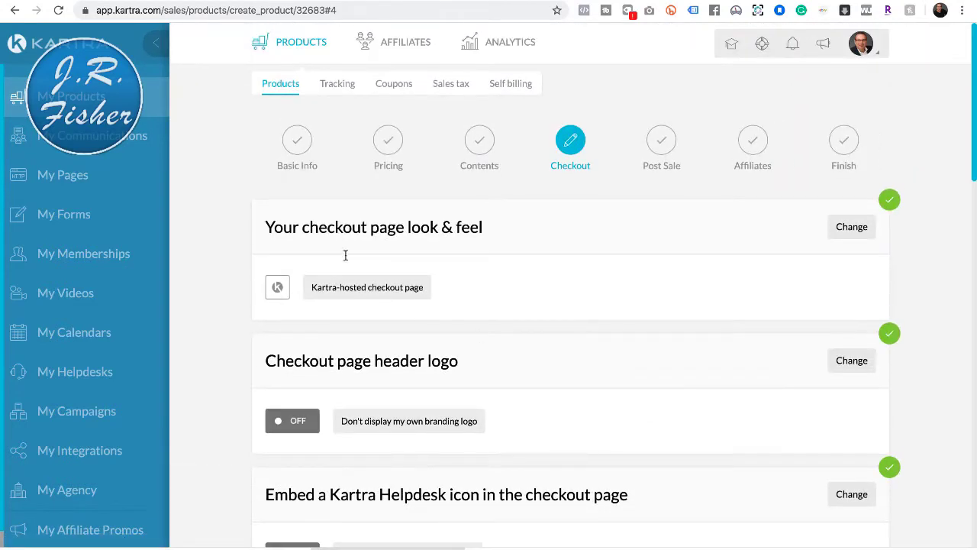
# Step: Review and save the checkout page look and feel, look over the remaining checkout settings, and save on to the Post Sale stage
pyautogui.click(849, 227)
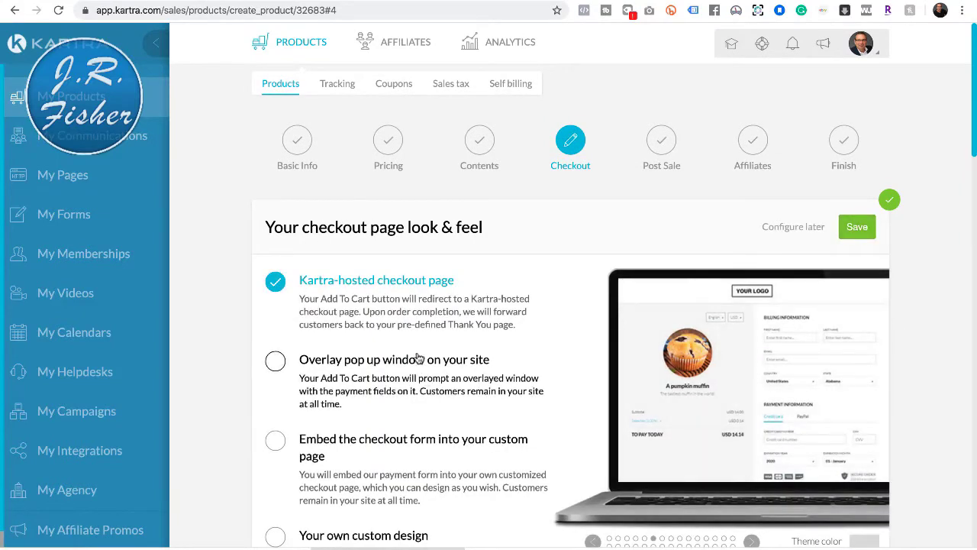
pyautogui.click(856, 226)
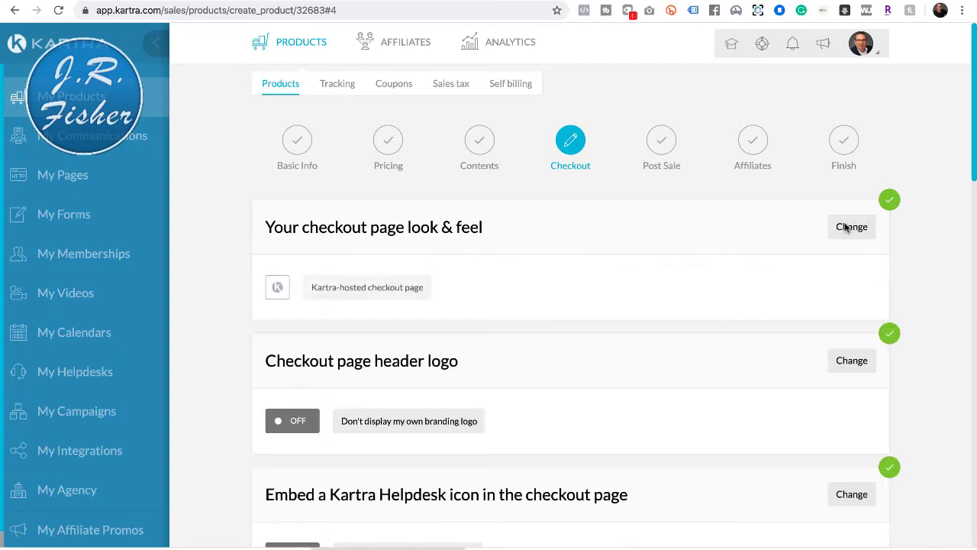
pyautogui.scroll(-4, 705, 216)
pyautogui.scroll(-2, 704, 218)
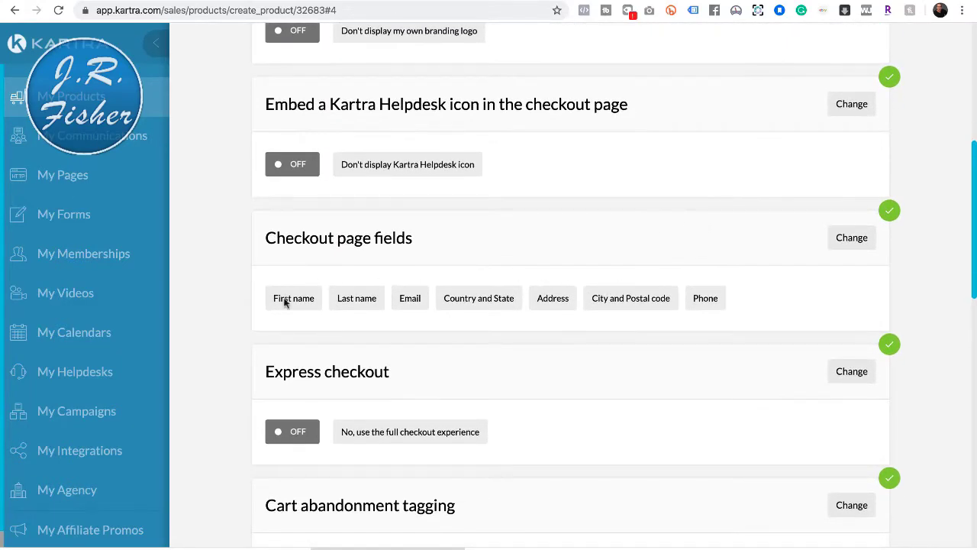
pyautogui.scroll(-4, 539, 299)
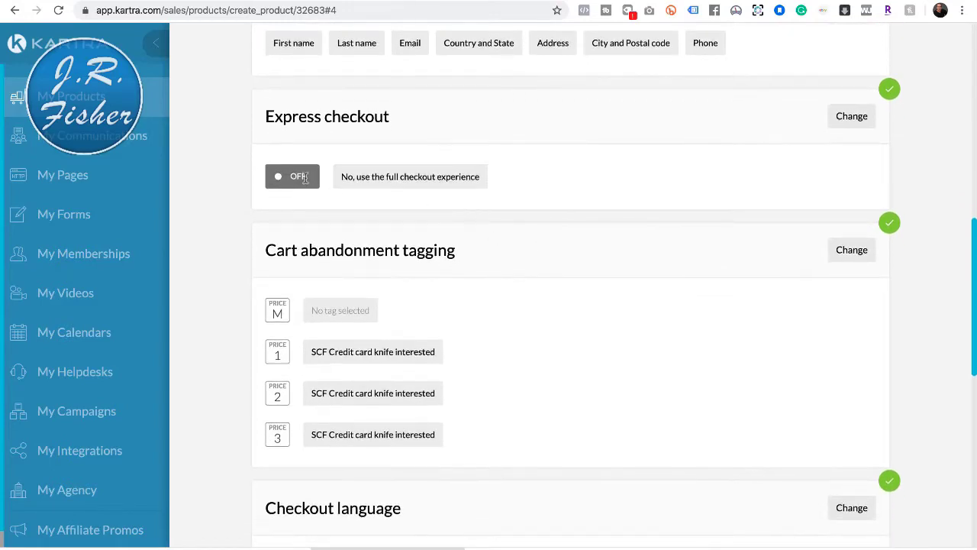
pyautogui.scroll(-2, 516, 288)
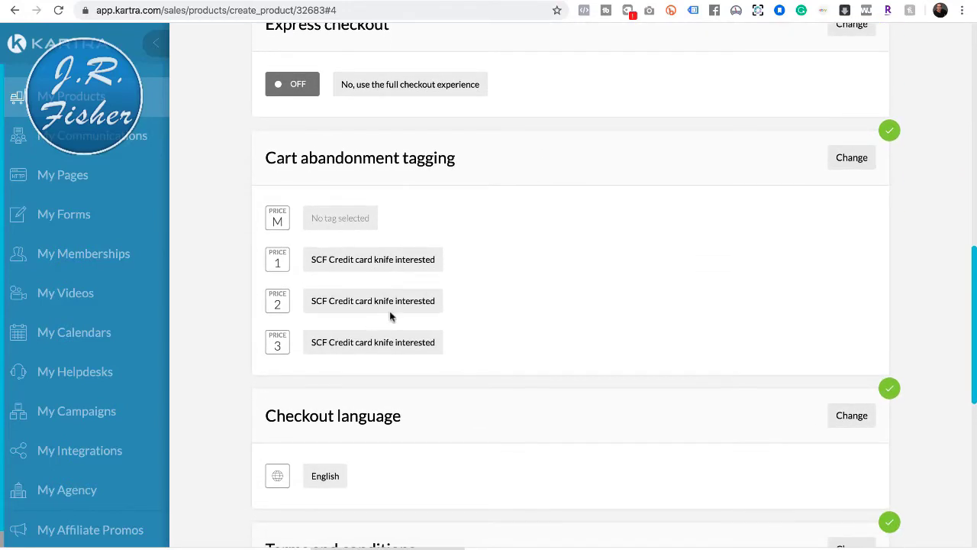
pyautogui.scroll(-6, 521, 279)
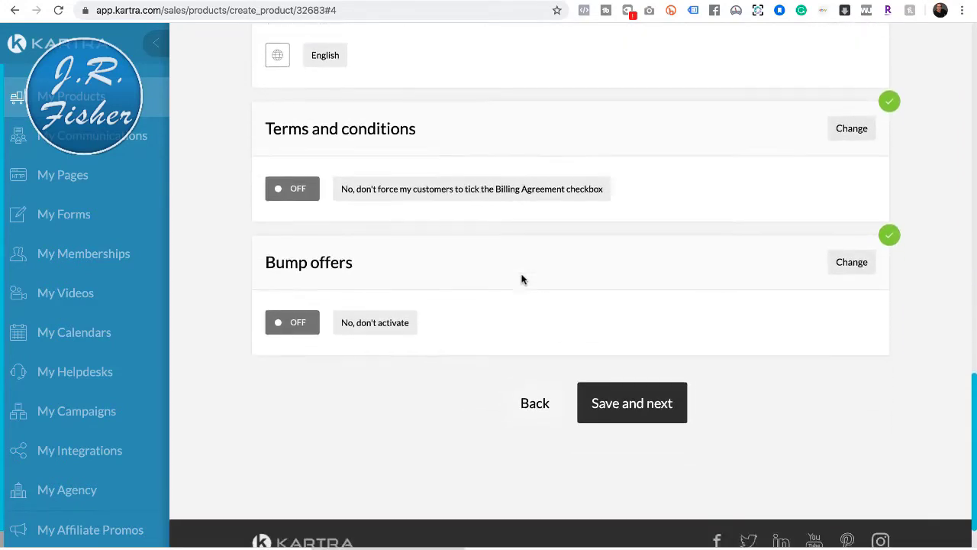
pyautogui.click(640, 384)
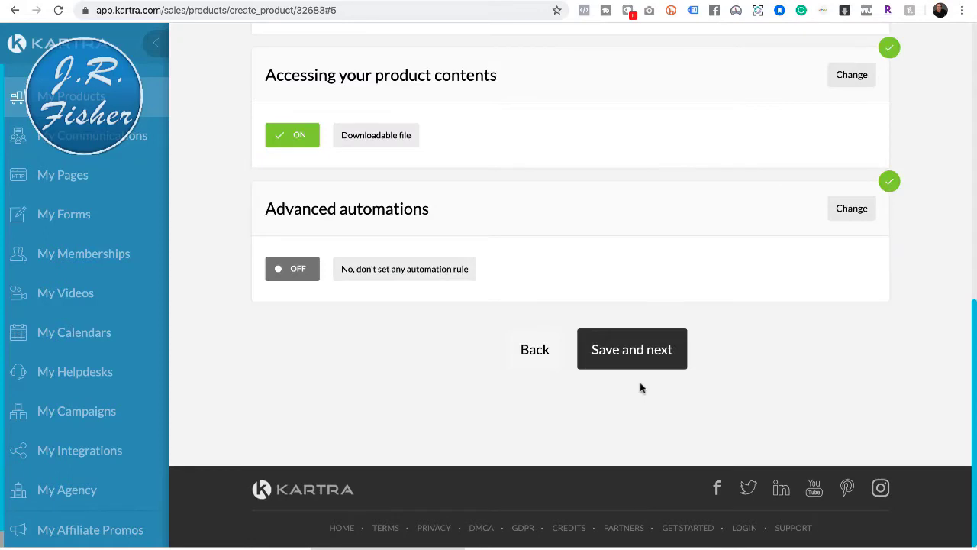
# Step: Review the customer tags and downloadable file access settings, save them, and continue past Affiliates to the Finish stage
pyautogui.scroll(2, 706, 211)
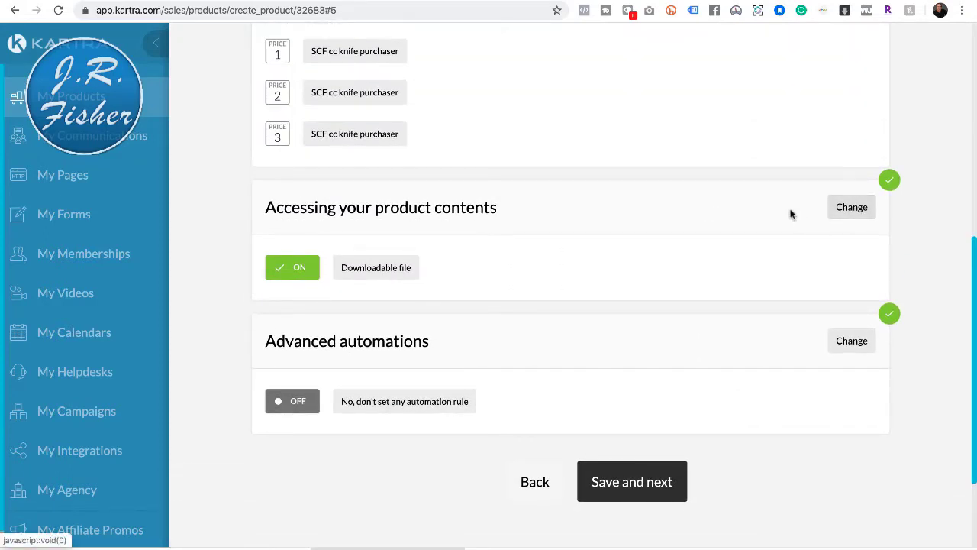
pyautogui.scroll(2, 791, 214)
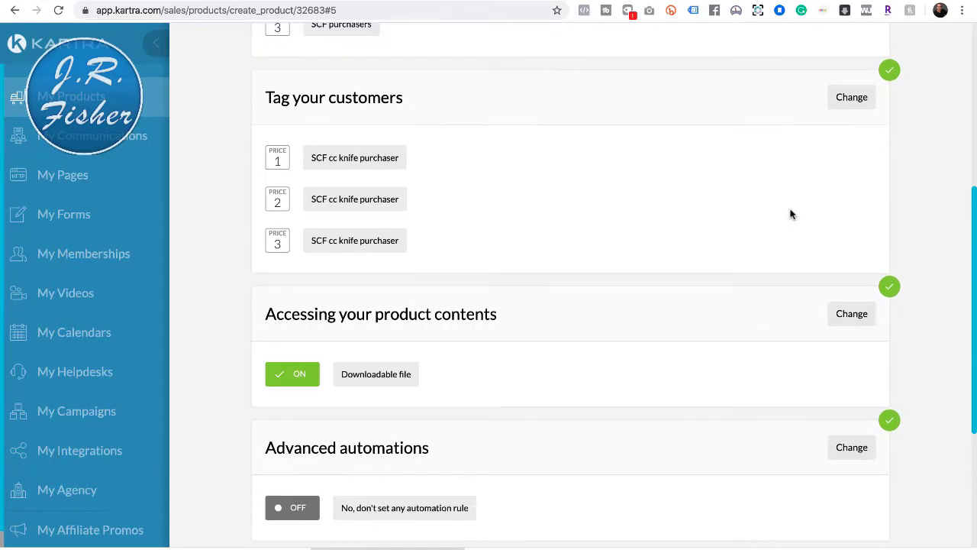
pyautogui.click(860, 309)
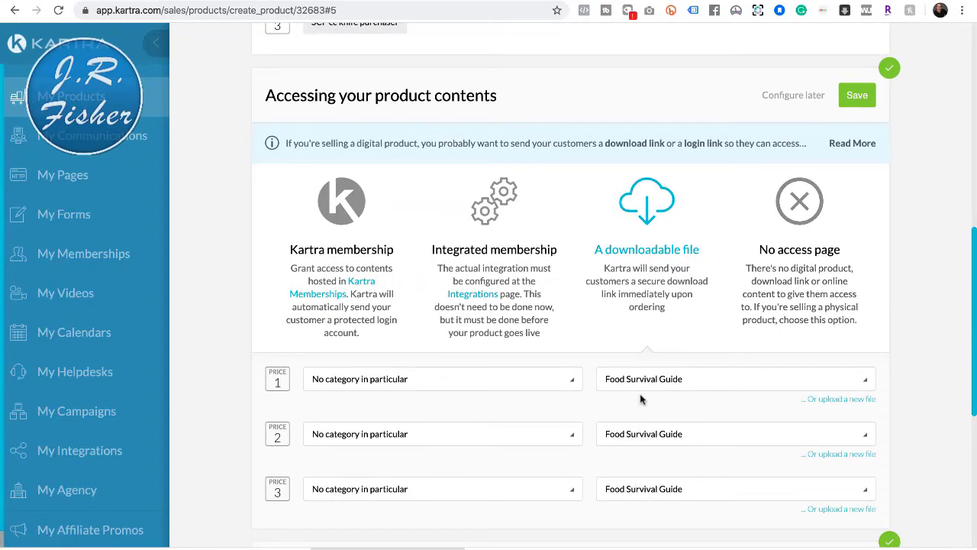
pyautogui.scroll(-3, 721, 376)
pyautogui.scroll(5, 720, 369)
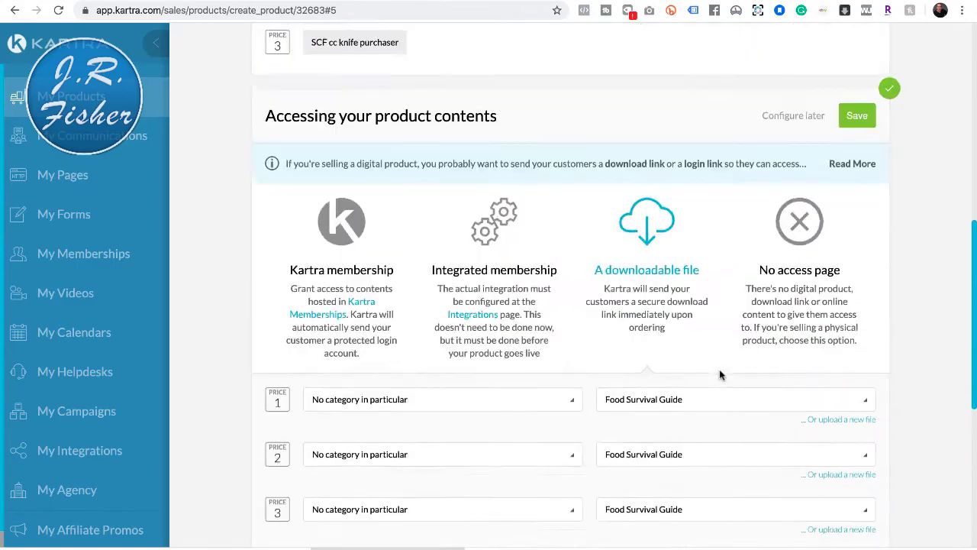
pyautogui.click(858, 301)
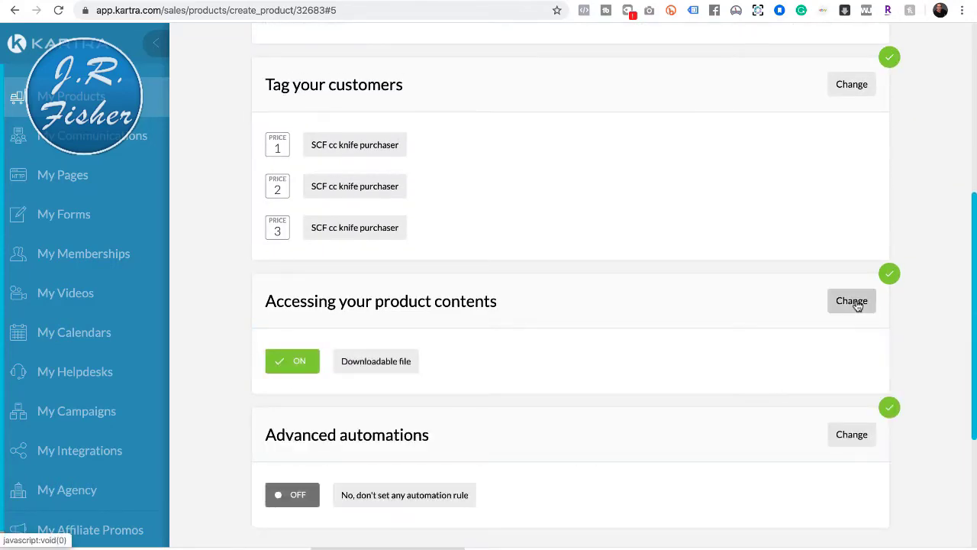
pyautogui.scroll(2, 857, 305)
pyautogui.scroll(-5, 769, 255)
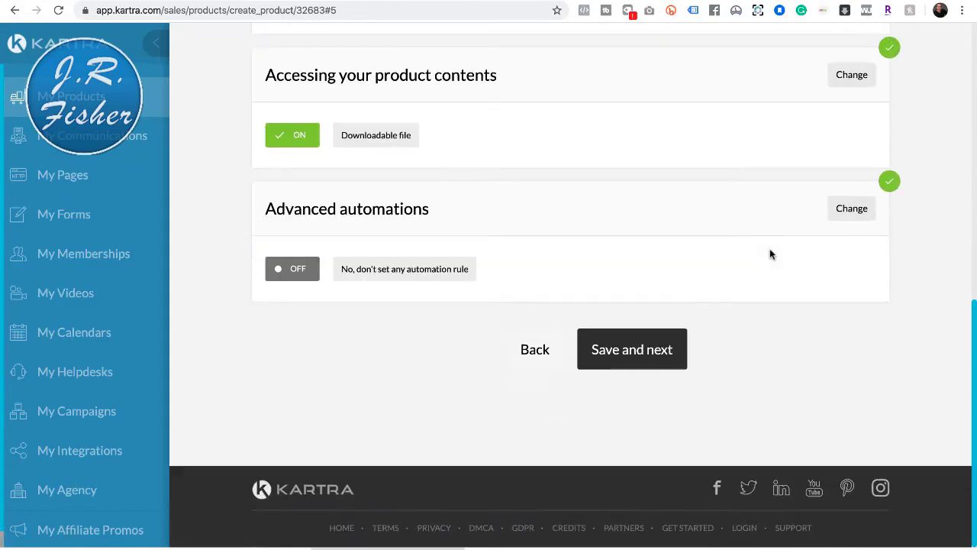
pyautogui.click(622, 363)
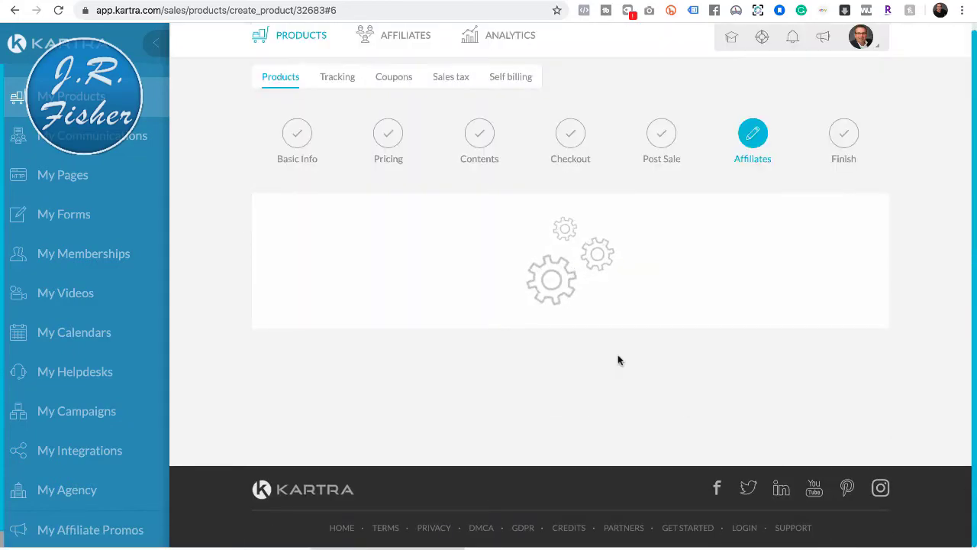
pyautogui.click(638, 401)
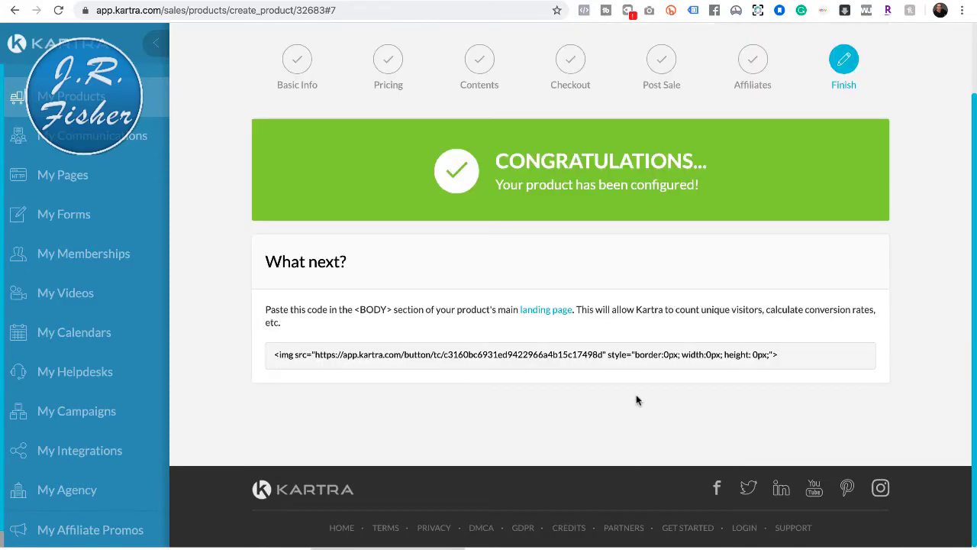
# Step: Go to the Kartra pages list, search for "oto" and locate the Sample can OTO page
pyautogui.click(74, 184)
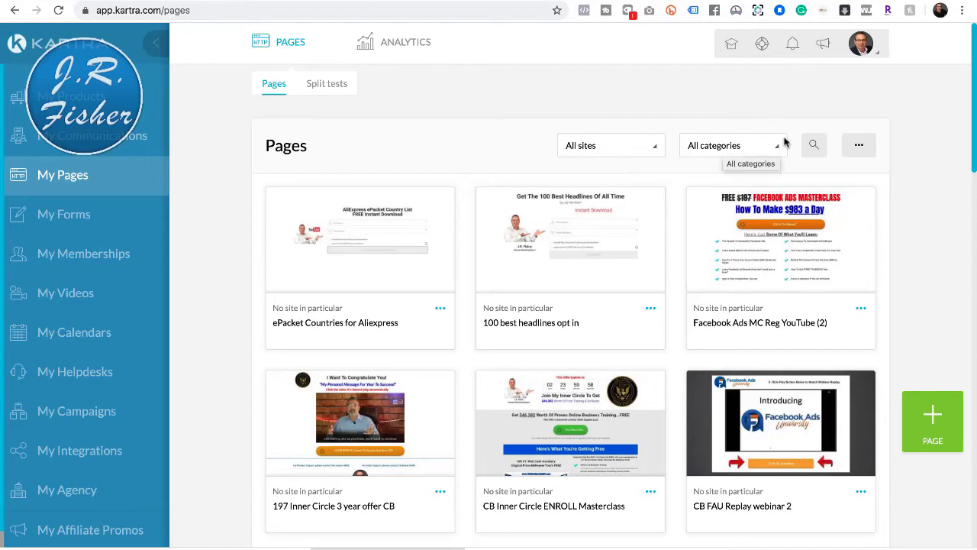
pyautogui.click(814, 146)
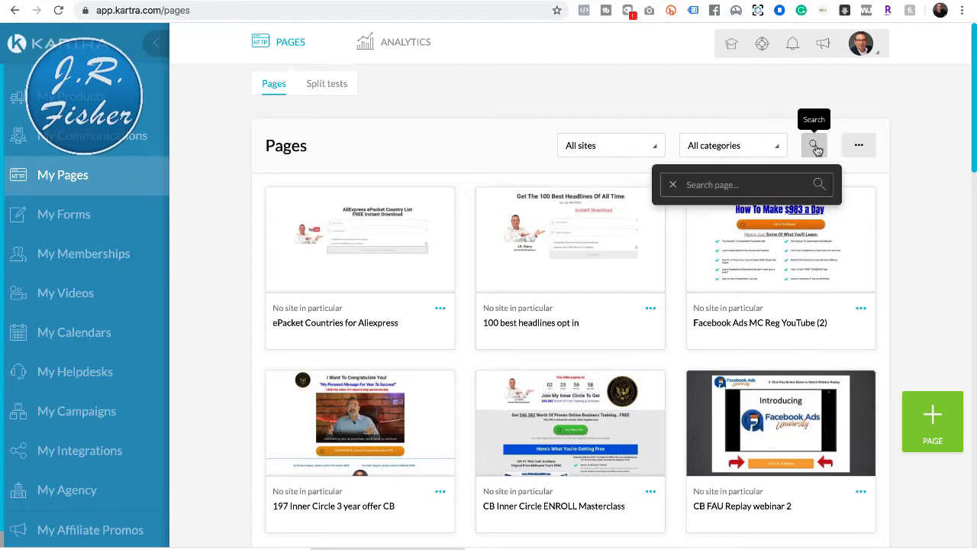
pyautogui.click(749, 186)
pyautogui.write('oto')
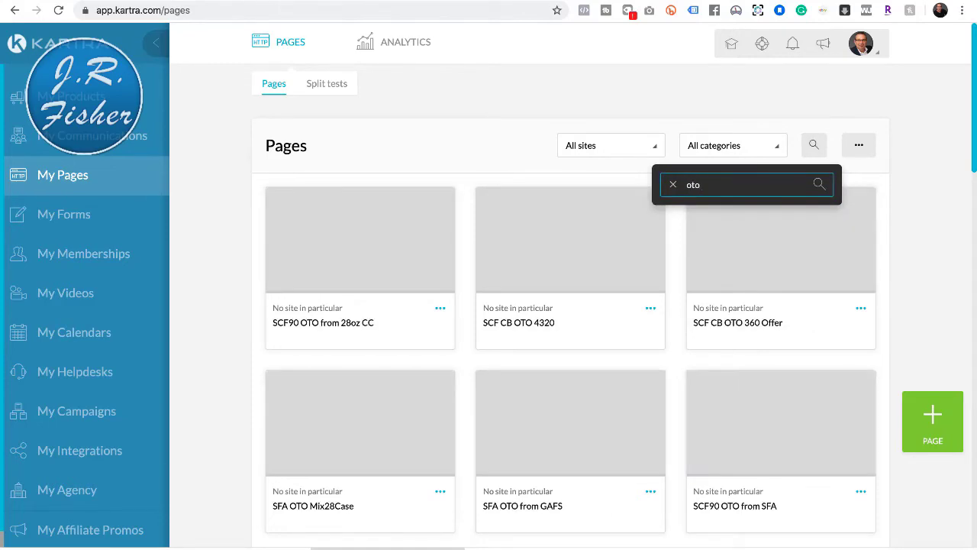
pyautogui.scroll(-3, 573, 306)
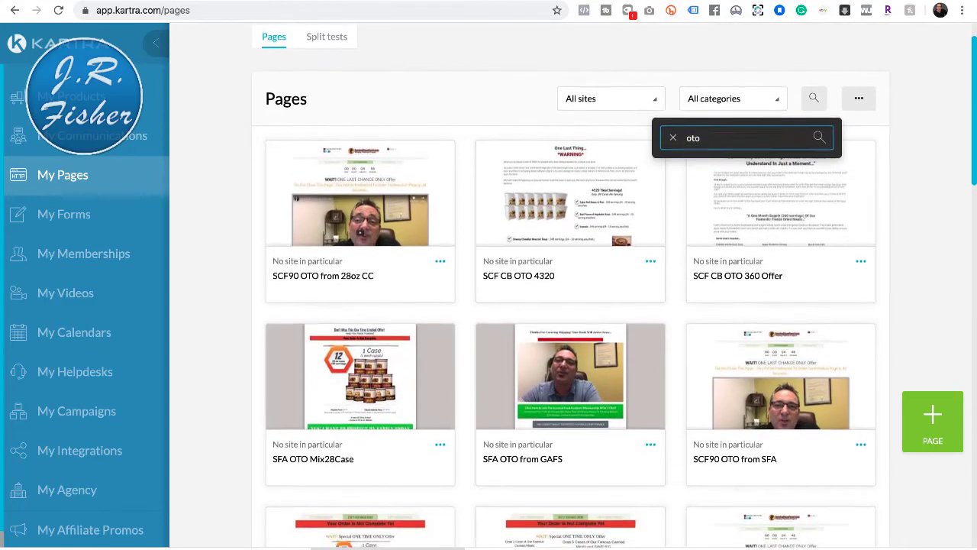
pyautogui.scroll(-5, 573, 305)
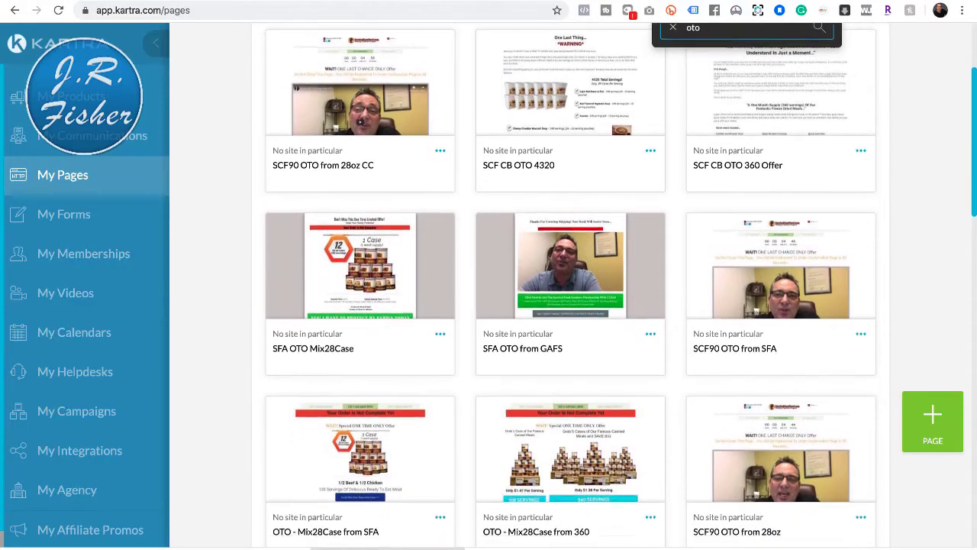
pyautogui.scroll(-10, 585, 481)
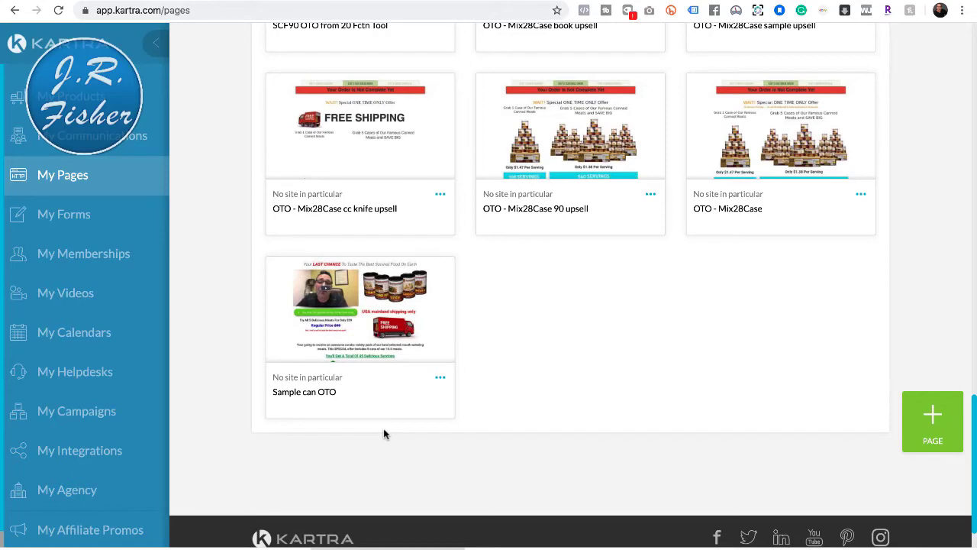
# Step: Get the direct page link for Sample can OTO and open the published page from it
pyautogui.click(440, 379)
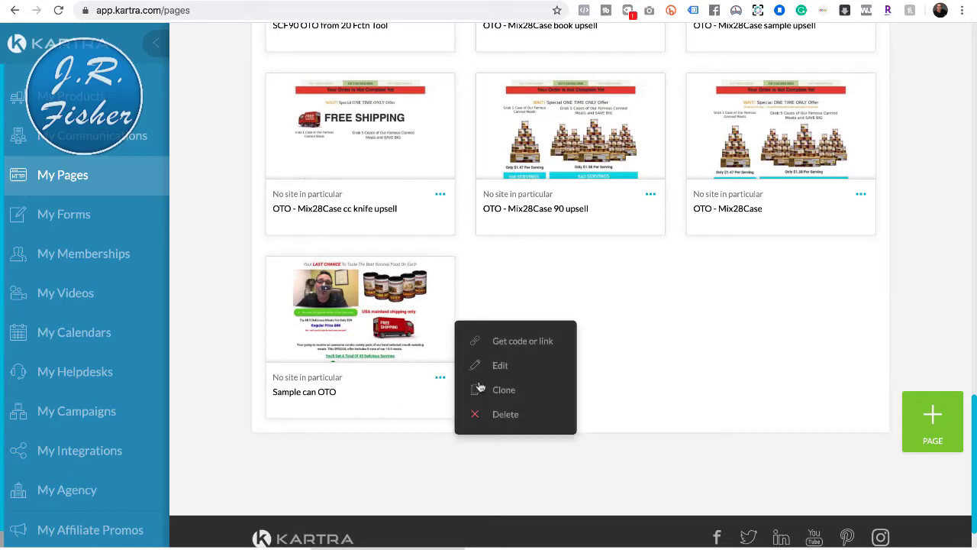
pyautogui.click(512, 343)
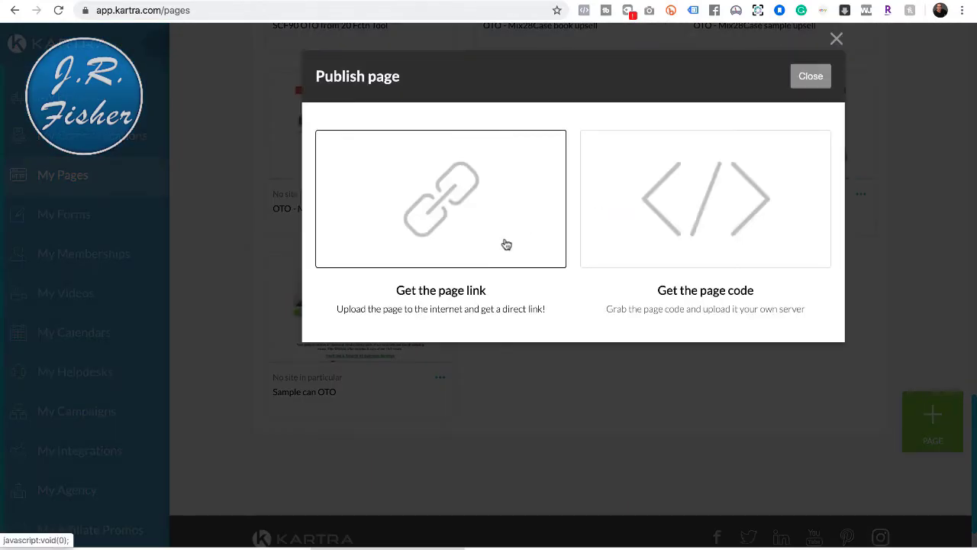
pyautogui.click(506, 244)
pyautogui.click(432, 386)
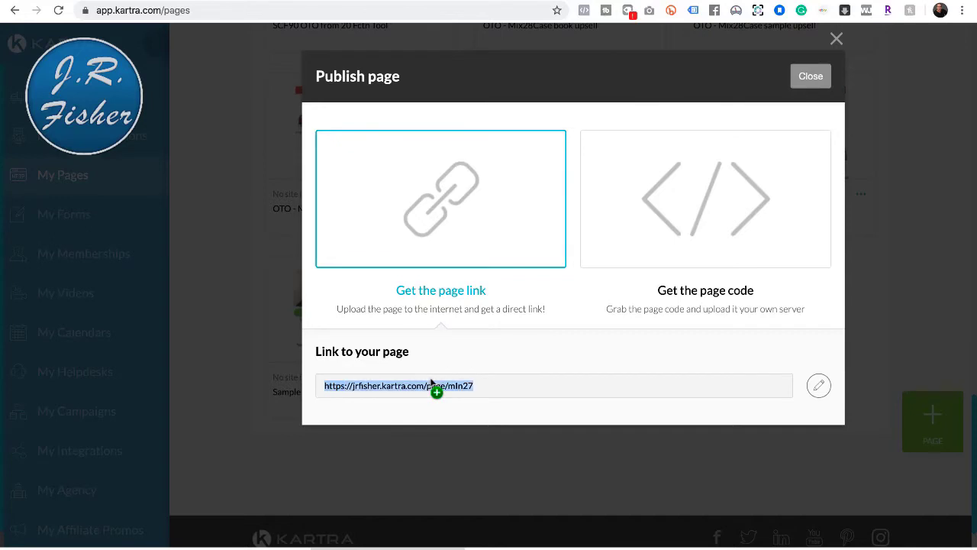
pyautogui.rightClick(432, 384)
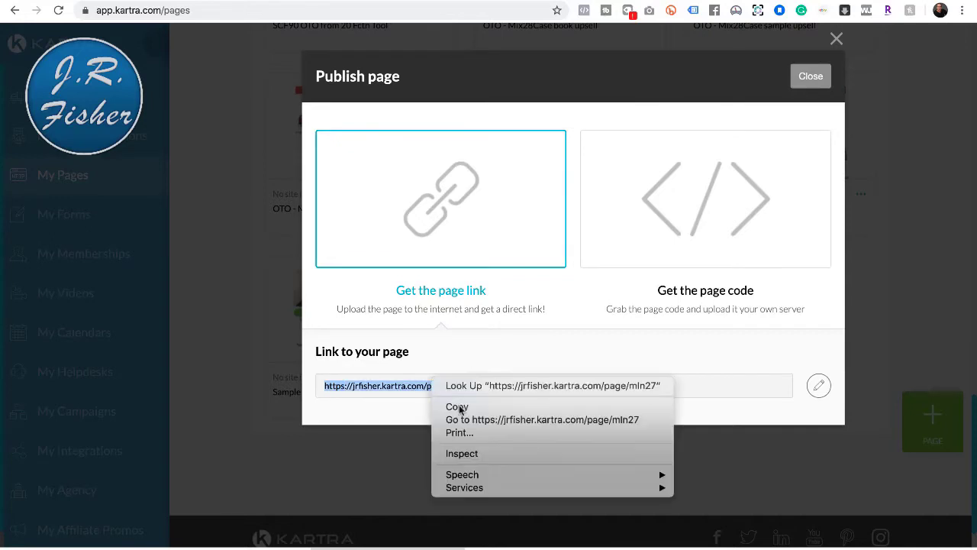
pyautogui.click(467, 421)
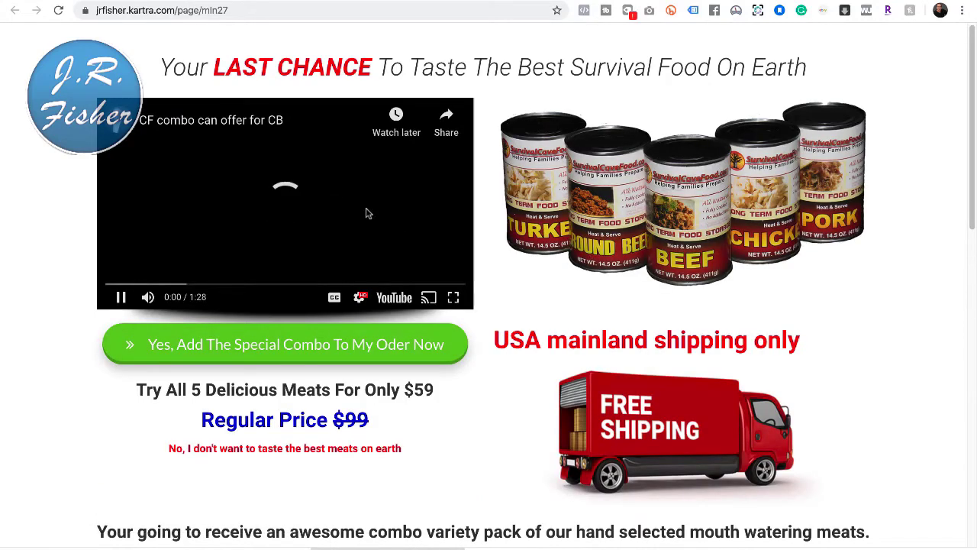
# Step: Pause the offer video and look through the Sample can OTO page, including its can list, pricing and order and decline links
pyautogui.click(321, 206)
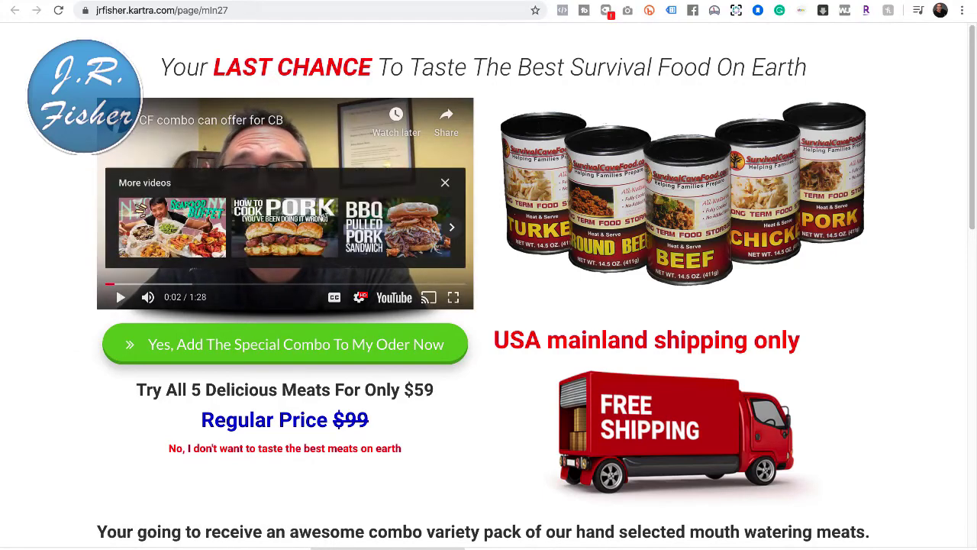
pyautogui.scroll(-4, 243, 174)
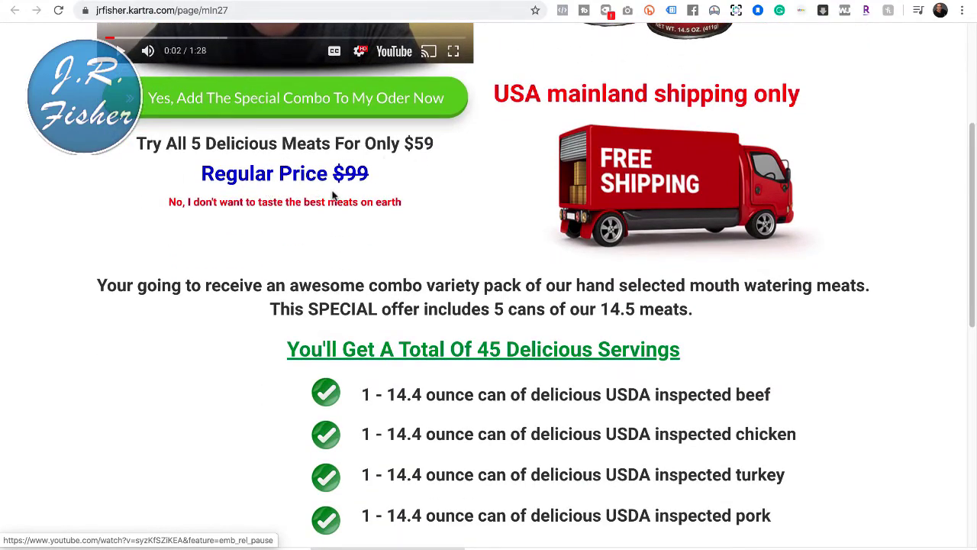
pyautogui.scroll(-7, 477, 200)
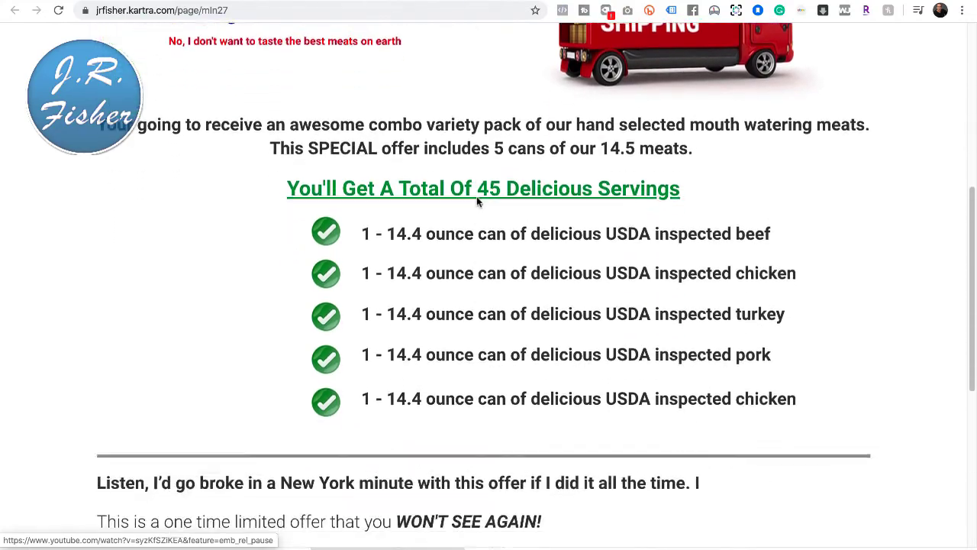
pyautogui.scroll(-1, 477, 200)
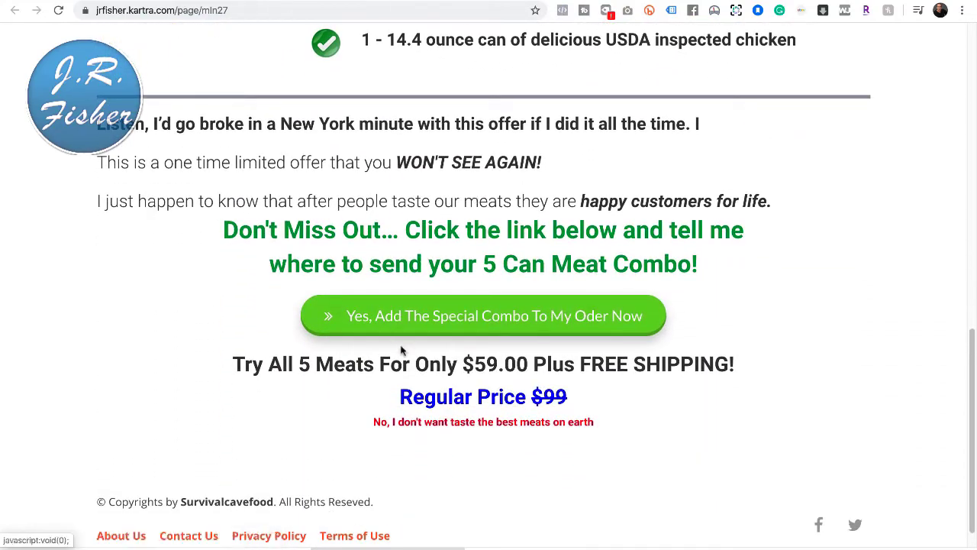
pyautogui.scroll(2, 540, 374)
pyautogui.scroll(-3, 672, 381)
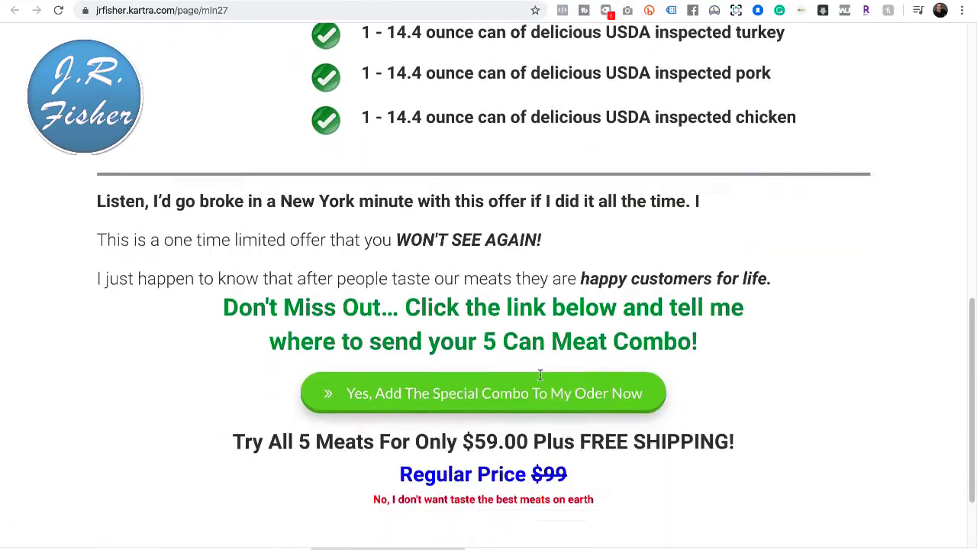
pyautogui.scroll(10, 646, 336)
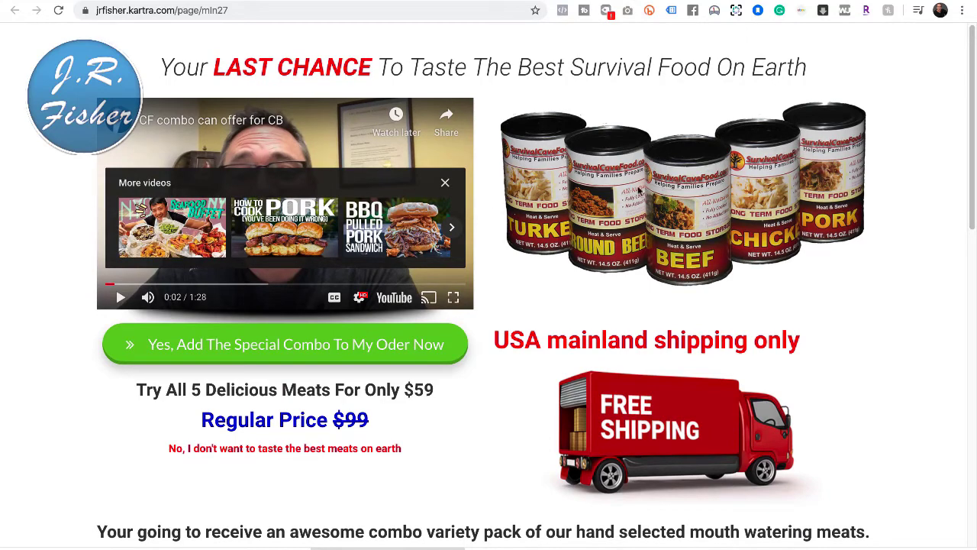
# Step: Return to the Kartra pages list, get the direct page link for OTO - Mix28Case and open the published page from it
pyautogui.click(637, 0)
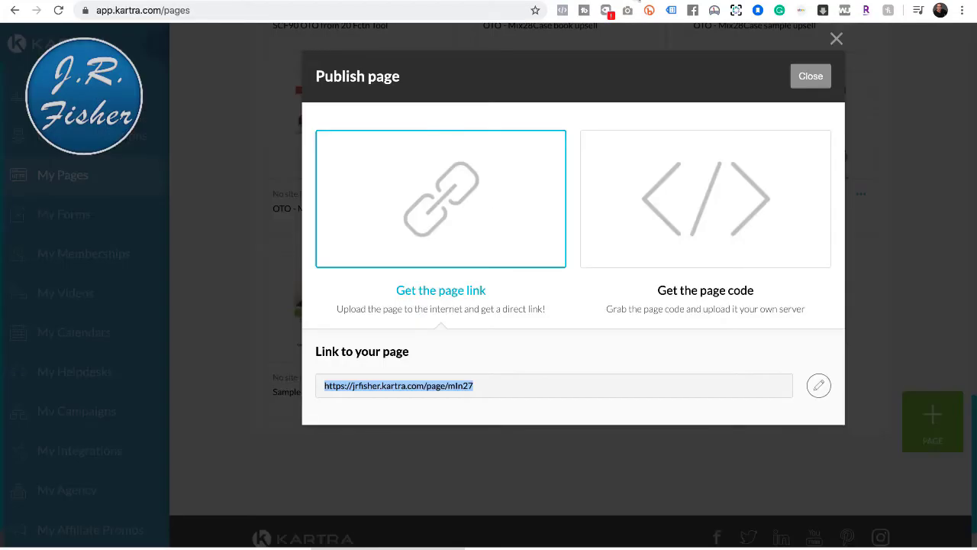
pyautogui.click(818, 83)
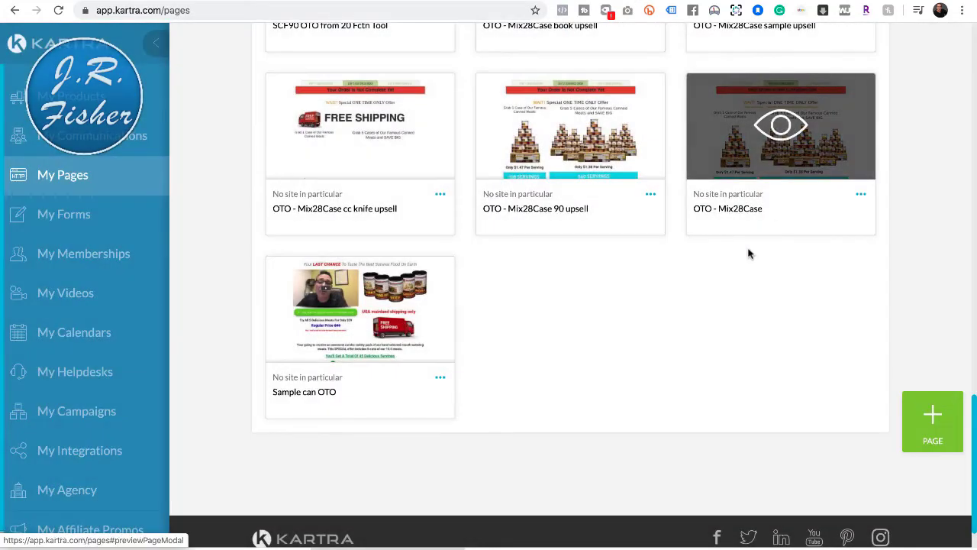
pyautogui.scroll(1, 721, 300)
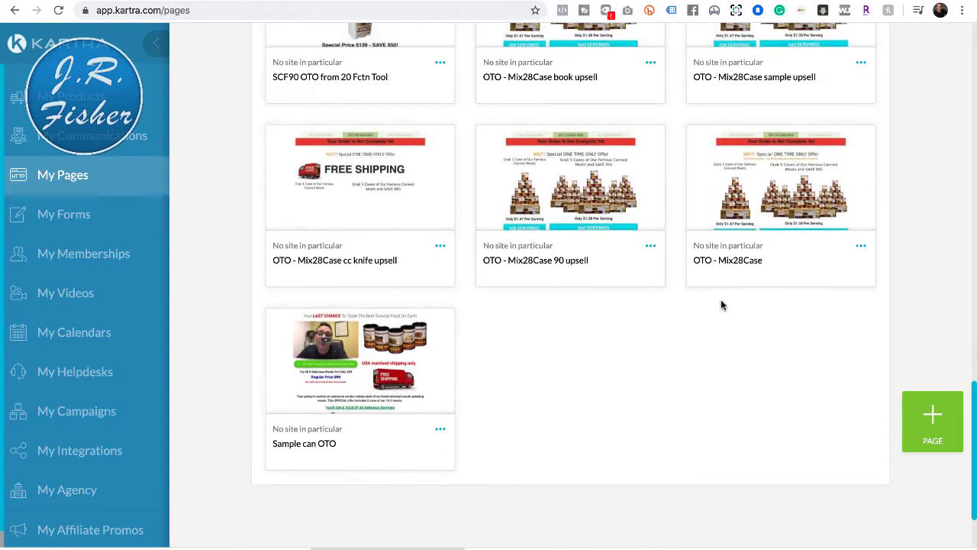
pyautogui.click(860, 246)
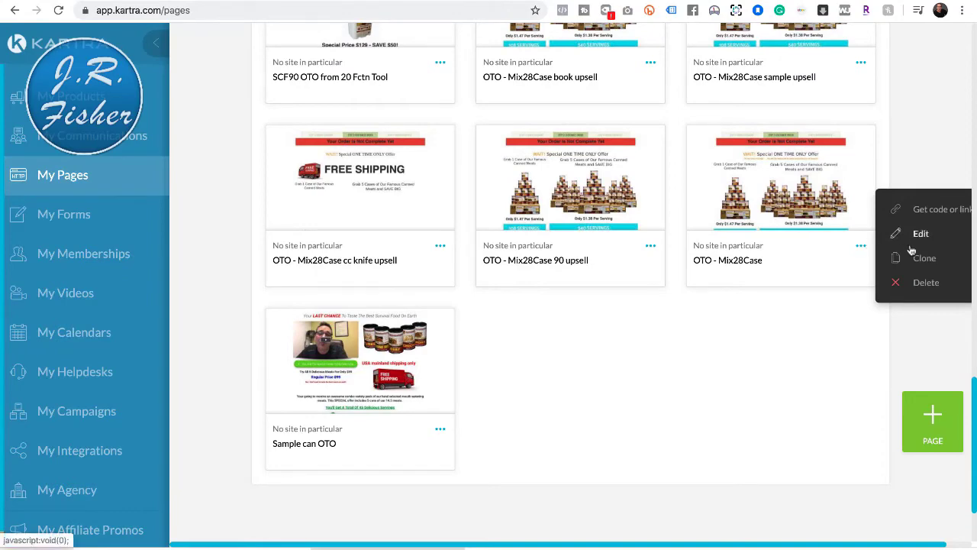
pyautogui.click(916, 210)
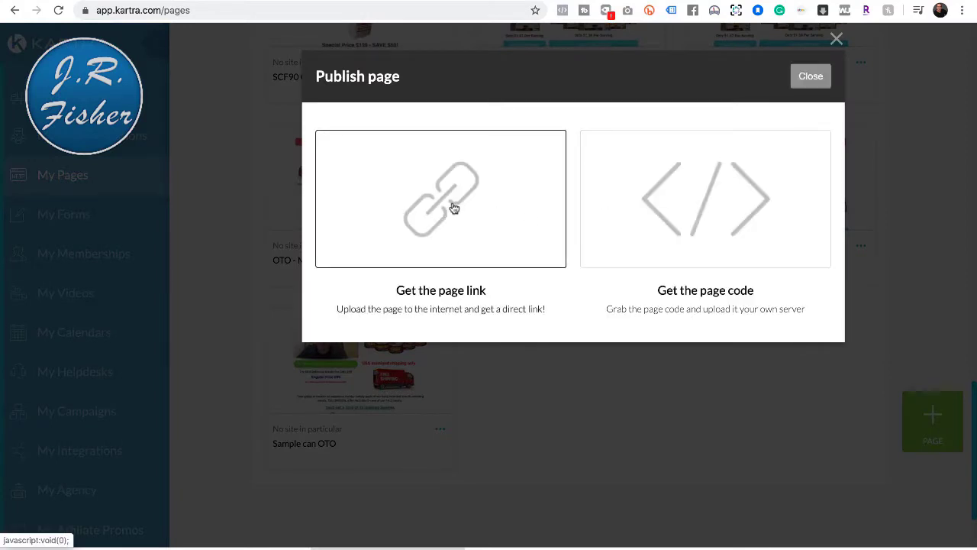
pyautogui.click(454, 208)
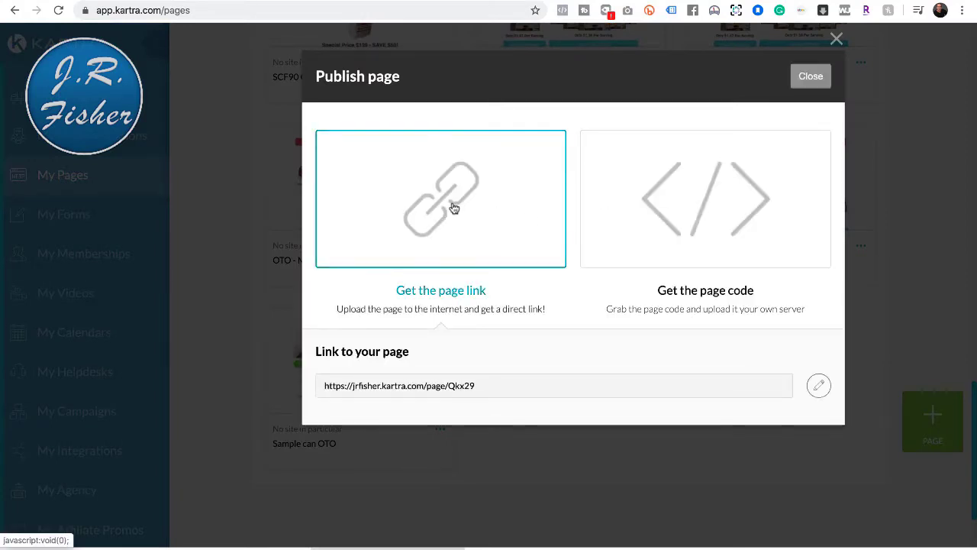
pyautogui.click(445, 388)
pyautogui.rightClick(446, 388)
pyautogui.click(485, 429)
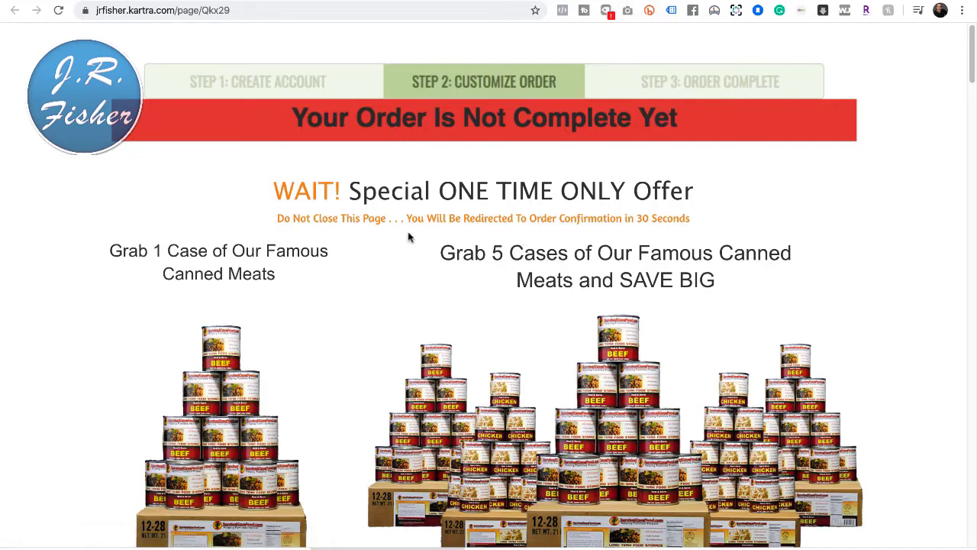
# Step: Examine the OTO - Mix28Case page's one-case and five-case offers, decline link, shipping section, customer reviews and support section
pyautogui.scroll(-3, 408, 233)
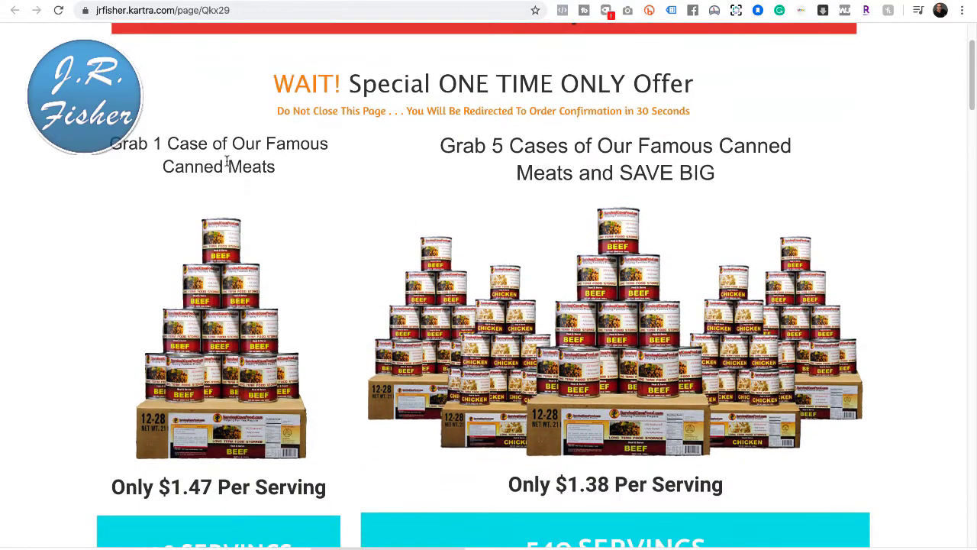
pyautogui.scroll(-3, 263, 456)
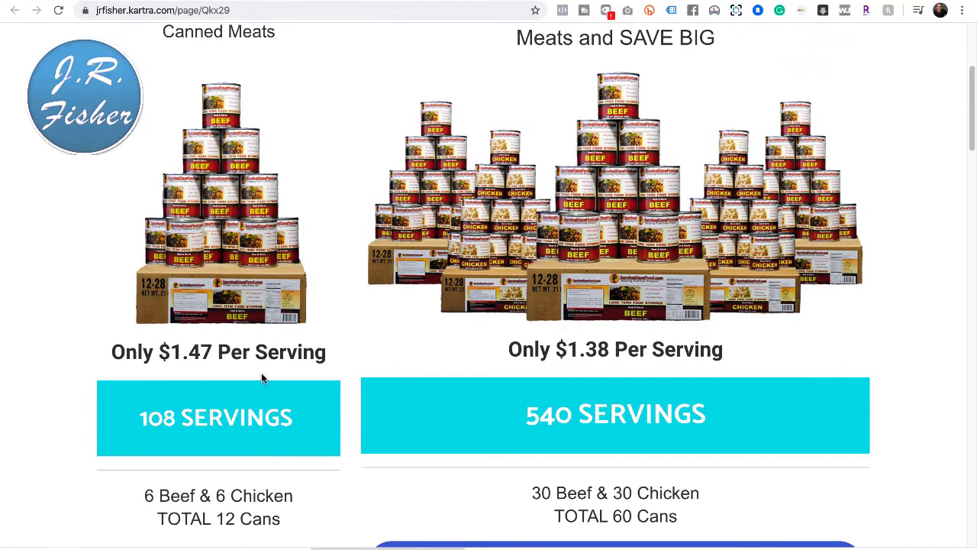
pyautogui.scroll(-3, 243, 426)
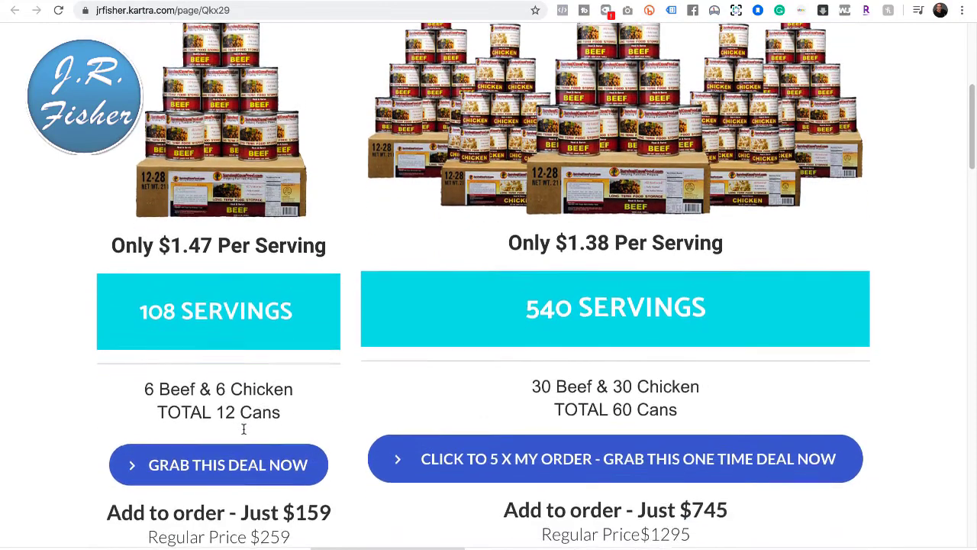
pyautogui.scroll(-1, 270, 500)
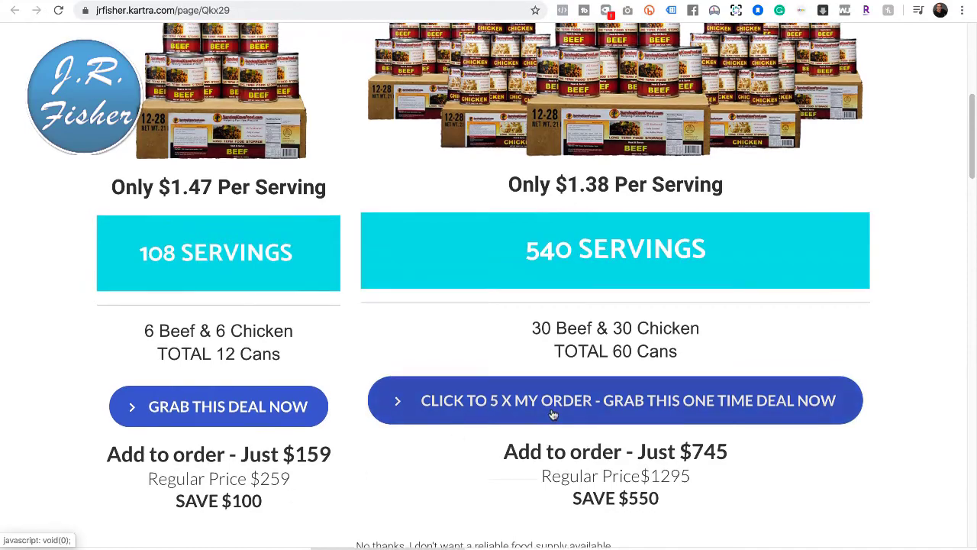
pyautogui.scroll(2, 549, 410)
pyautogui.scroll(4, 551, 409)
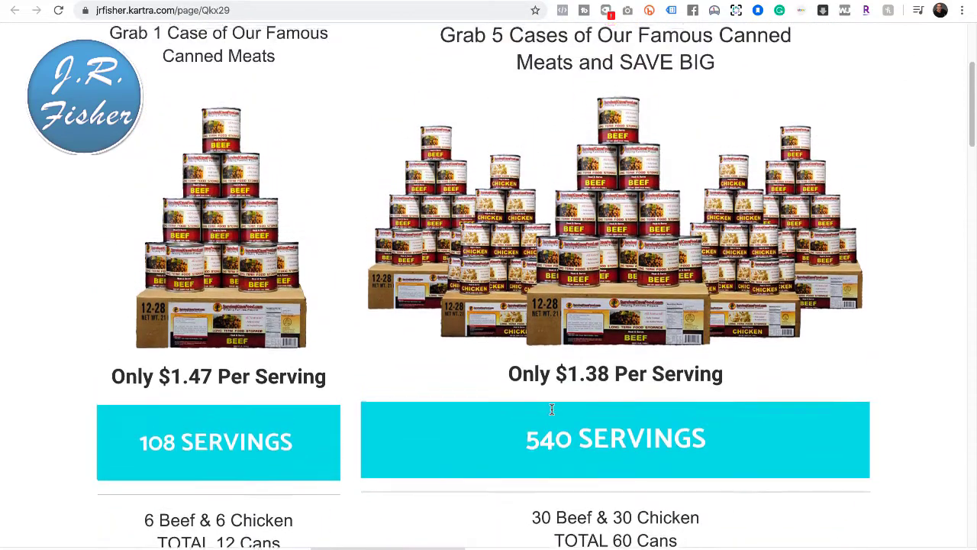
pyautogui.scroll(-8, 688, 138)
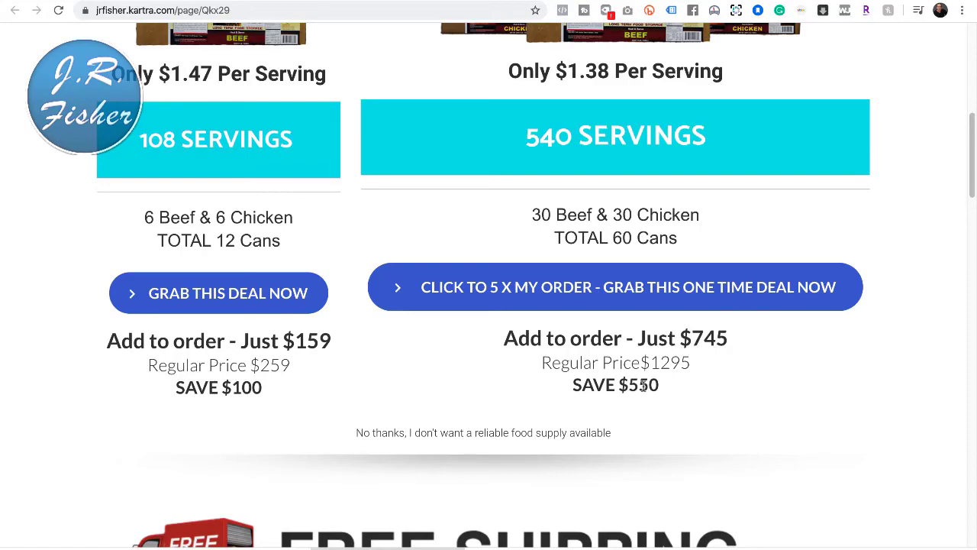
pyautogui.scroll(-14, 680, 377)
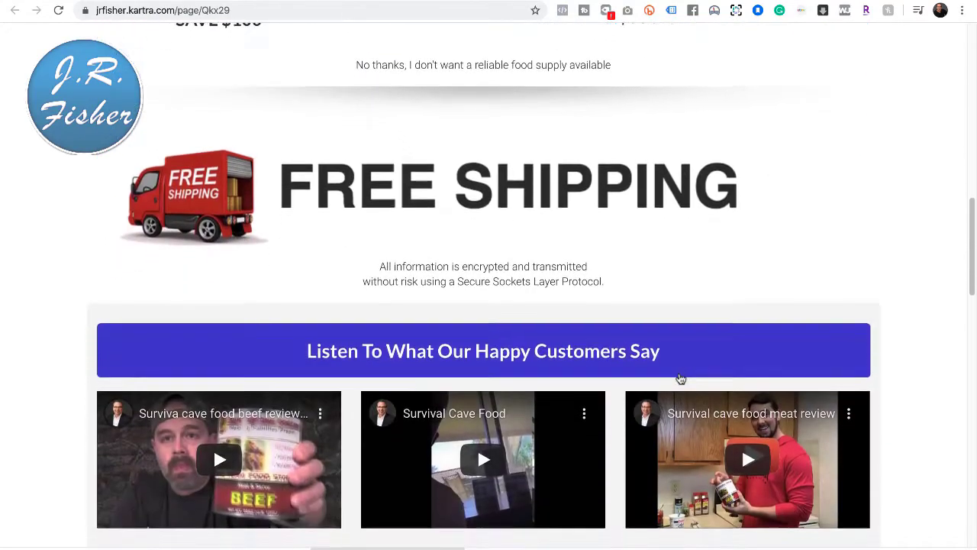
pyautogui.scroll(-10, 680, 377)
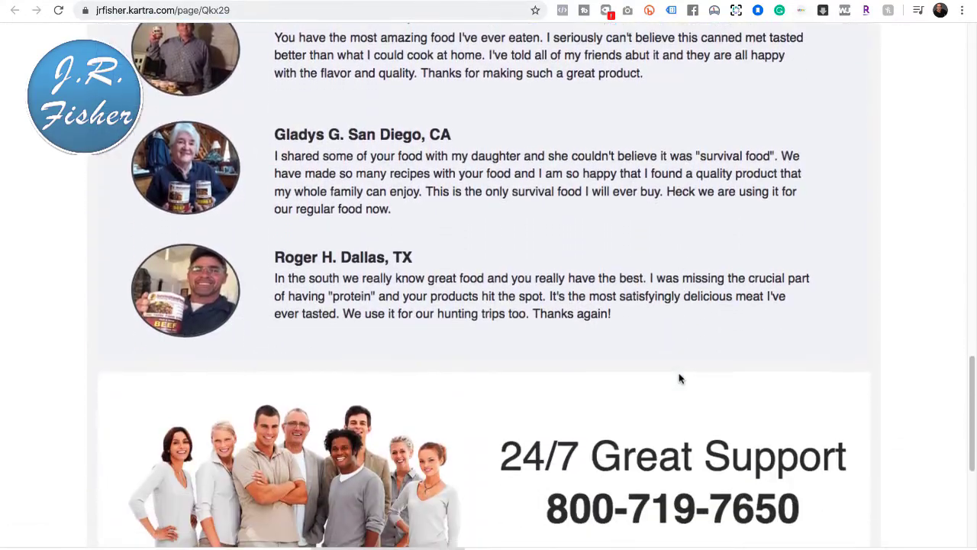
pyautogui.scroll(-4, 680, 377)
pyautogui.scroll(20, 680, 377)
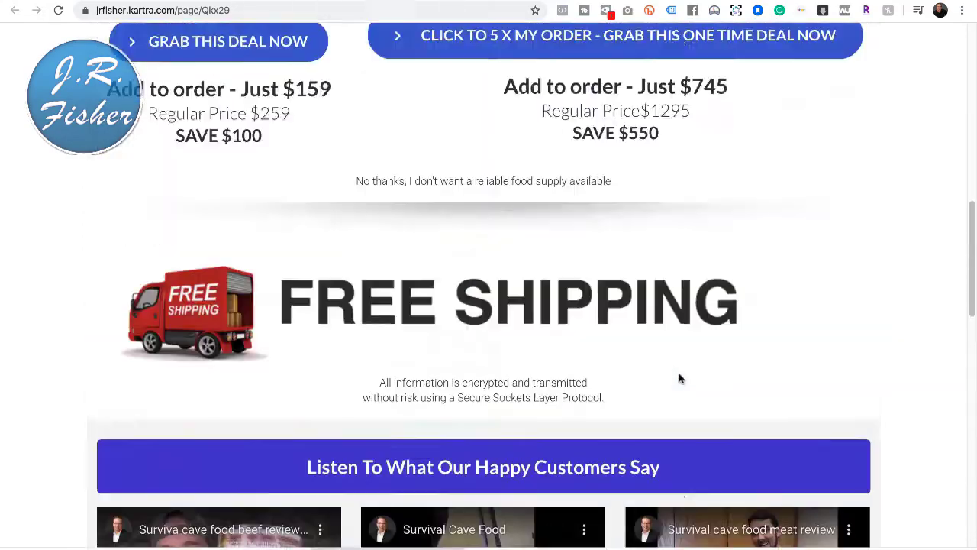